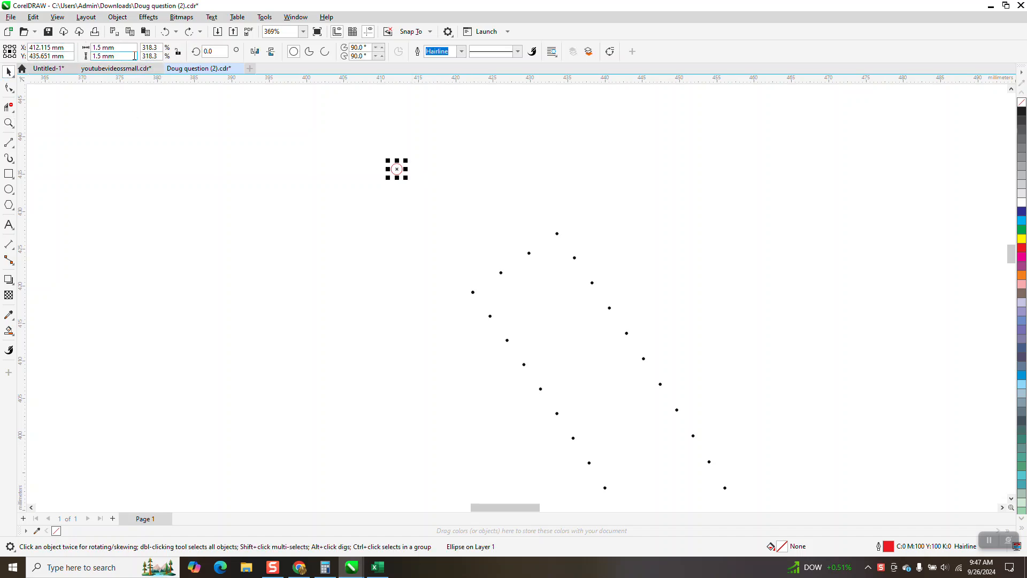
Move the red 1.5 mm circle farther left, away from the upper end of the dotted band
scroll(216, 165, down, 1)
scroll(333, 172, down, 1)
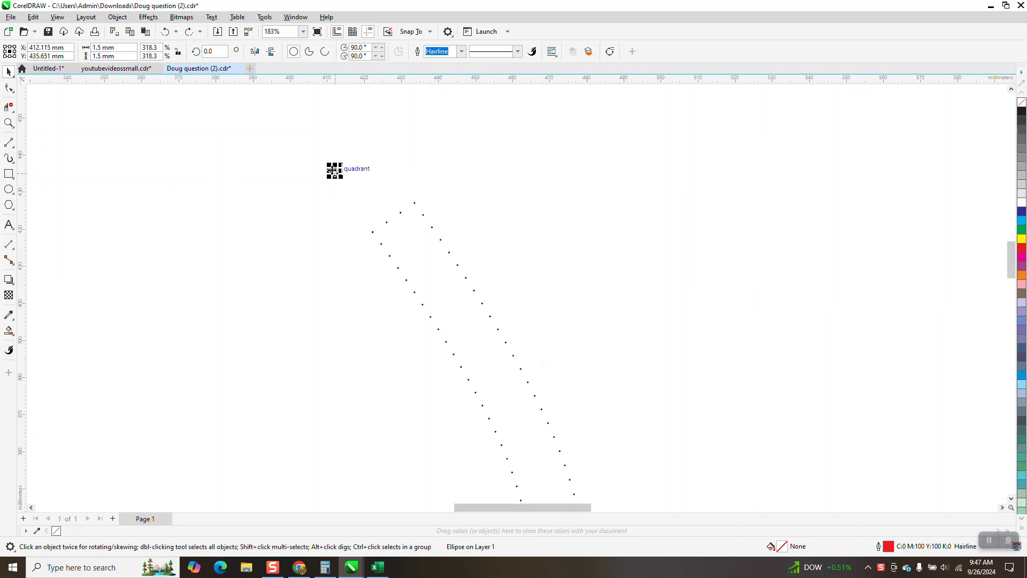
drag(334, 170, 193, 164)
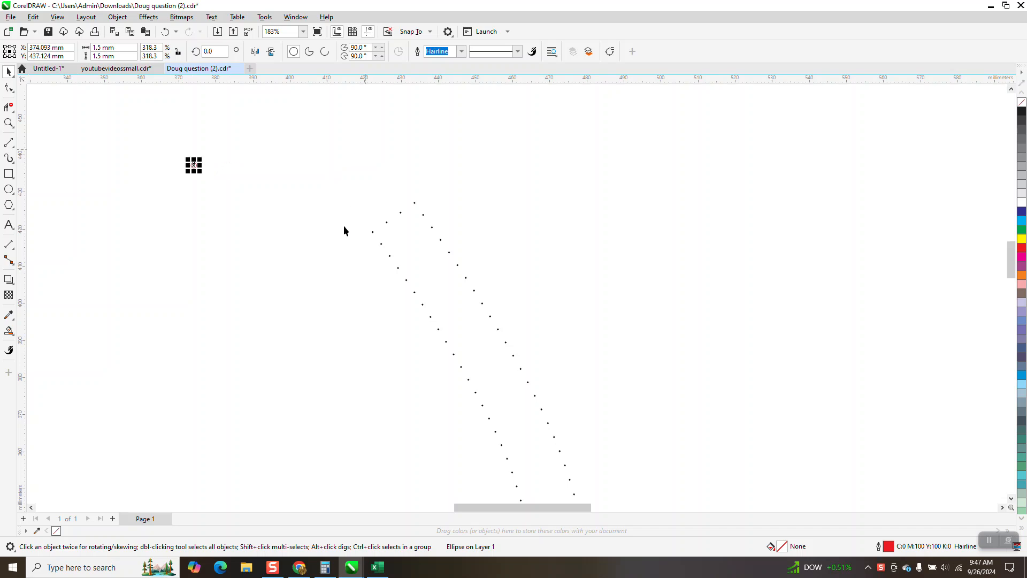
Switch to the browser to view the Eskimo's Macros and More blog, and return to the dotted band drawing in CorelDRAW
click(299, 567)
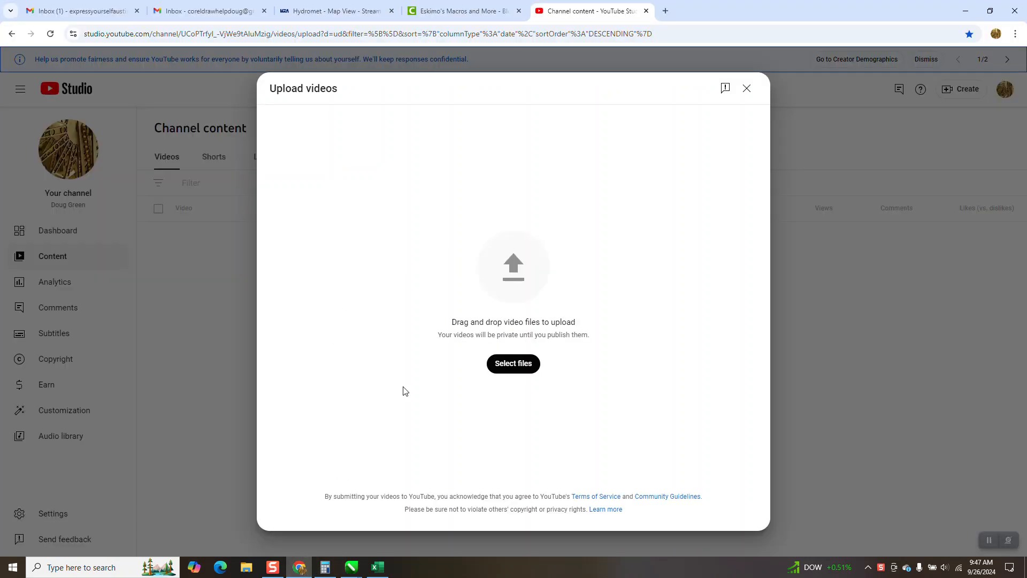
click(441, 12)
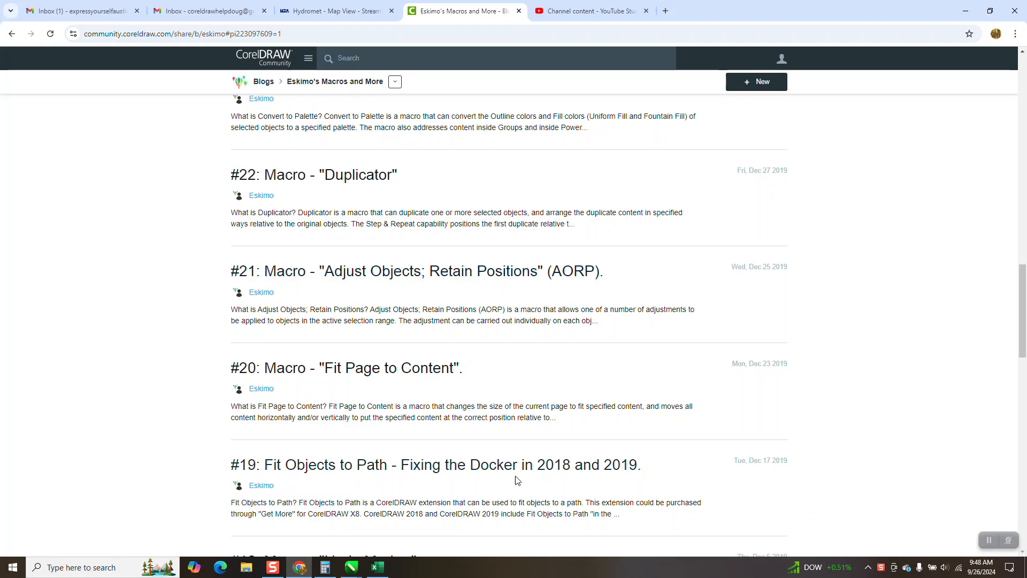
mouse_move(353, 572)
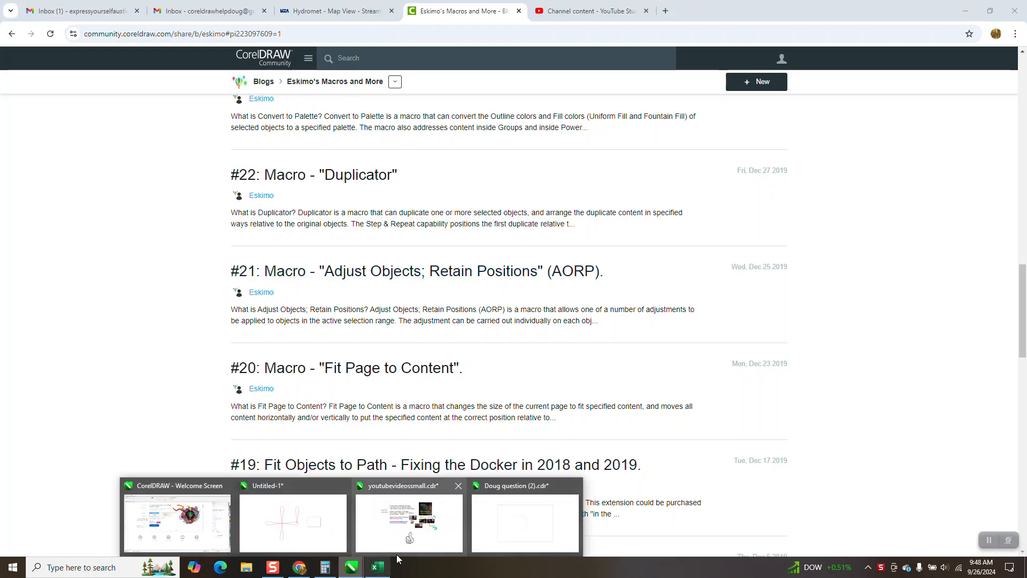
click(516, 534)
Ungroup the curved dotted band and clear the selection
scroll(459, 170, down, 5)
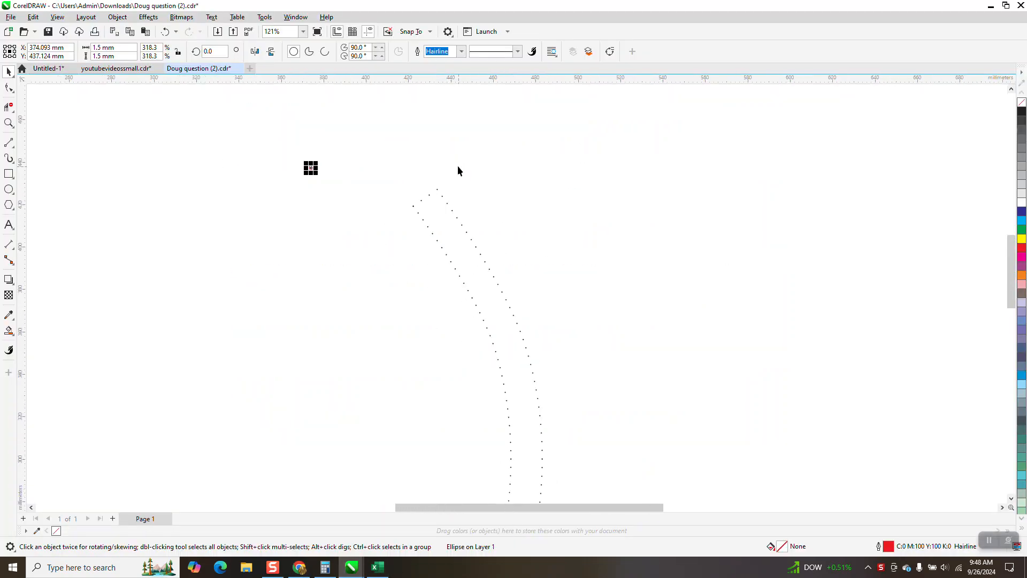
click(458, 204)
drag(458, 204, 485, 149)
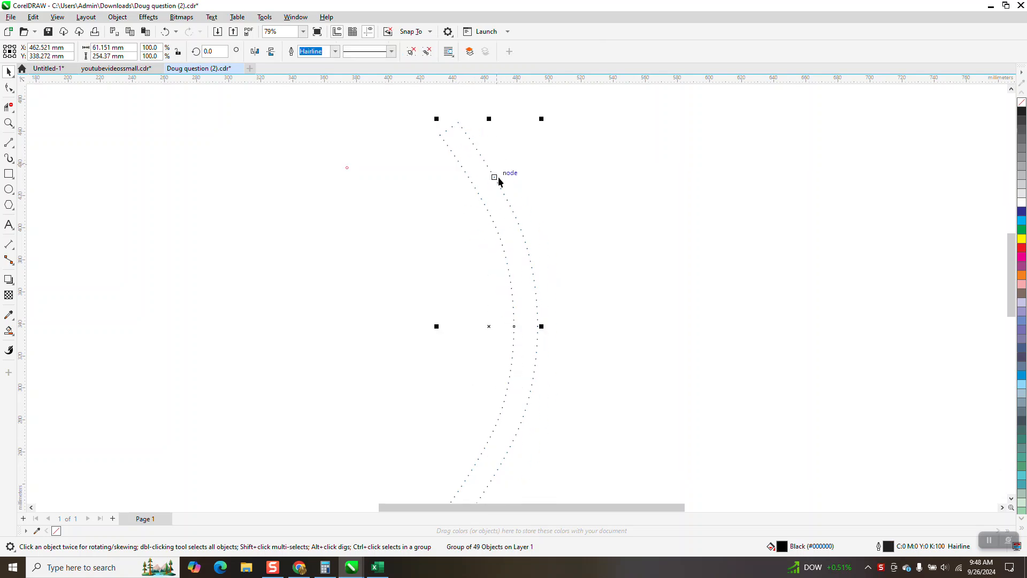
scroll(498, 177, down, 1)
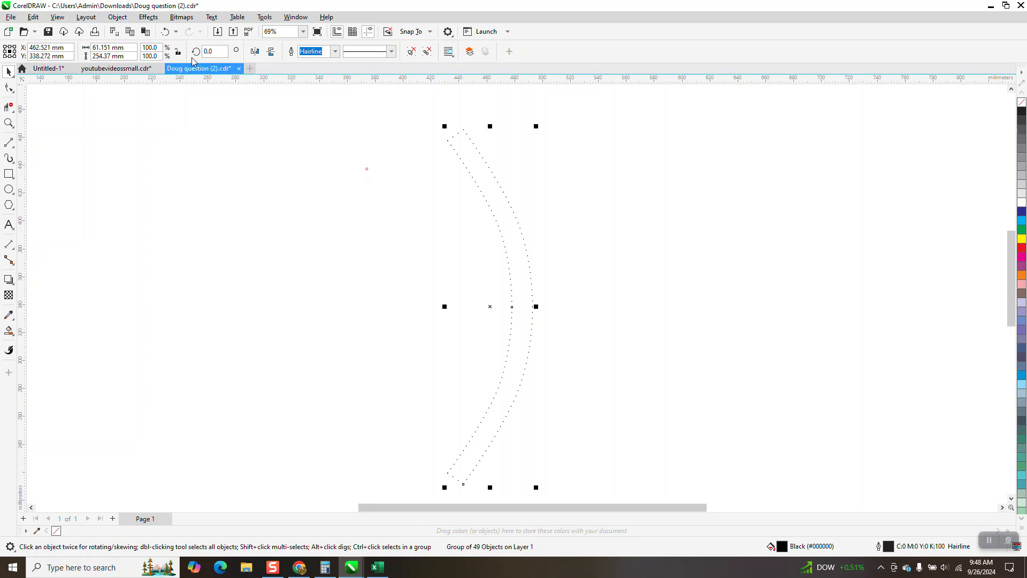
click(122, 20)
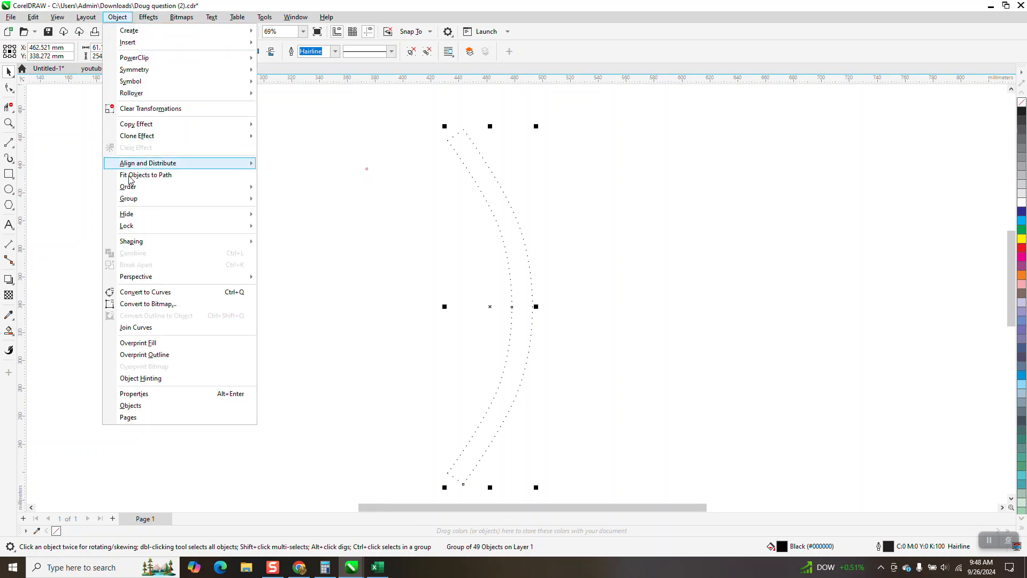
mouse_move(137, 203)
click(311, 231)
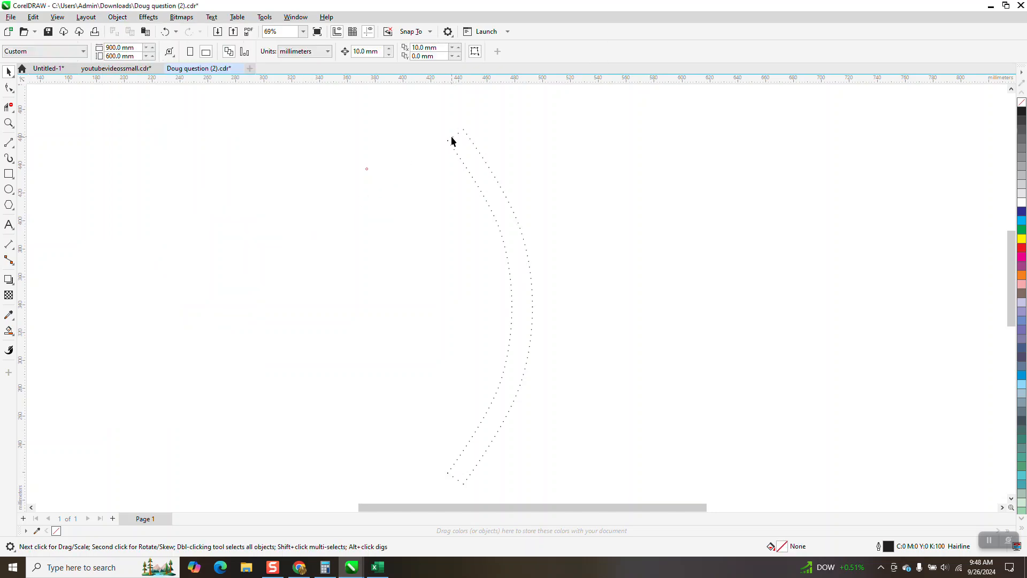
Break apart the short two-dot curve across the upper end of the band
click(452, 141)
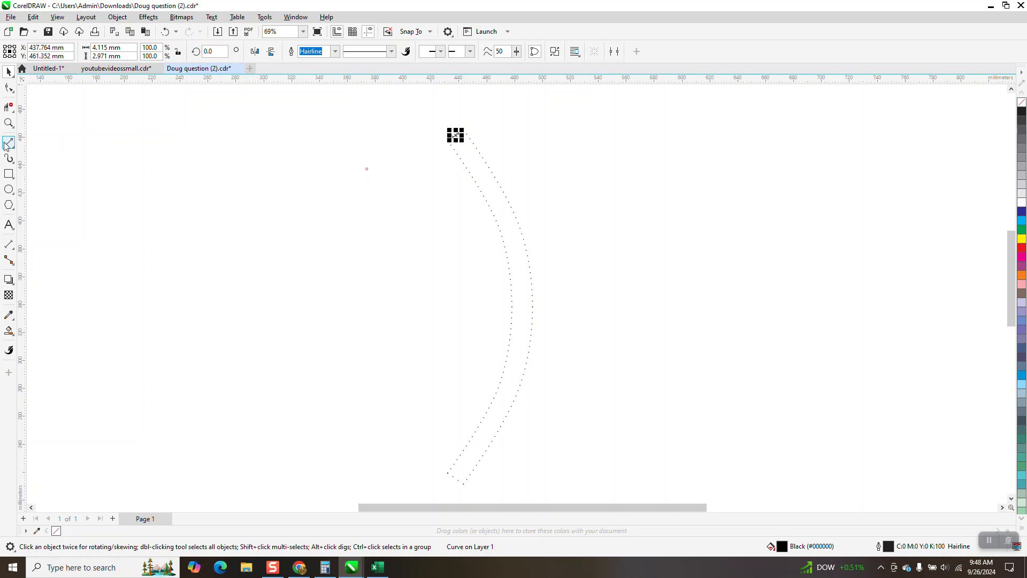
click(9, 123)
drag(373, 107, 621, 206)
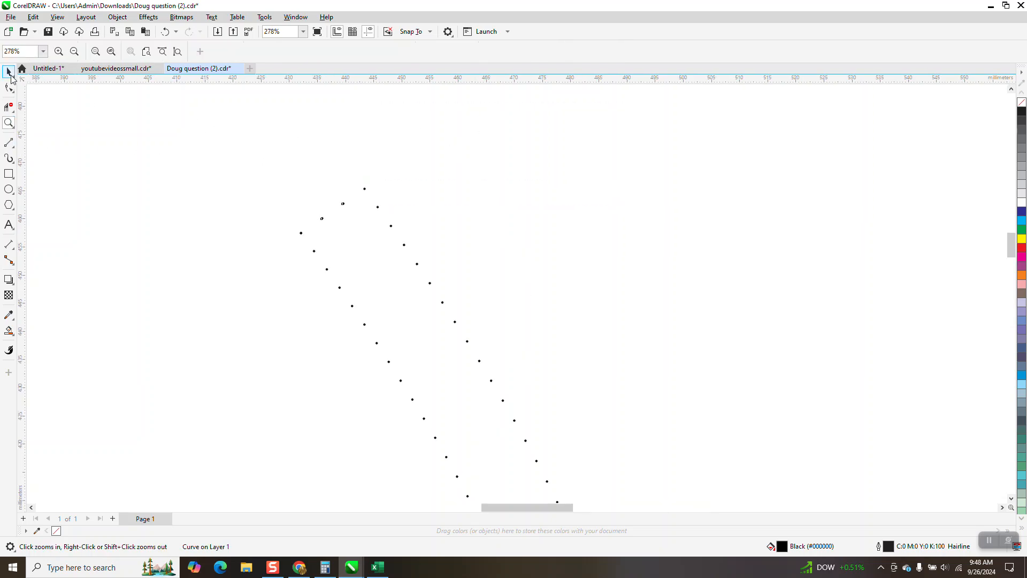
click(9, 73)
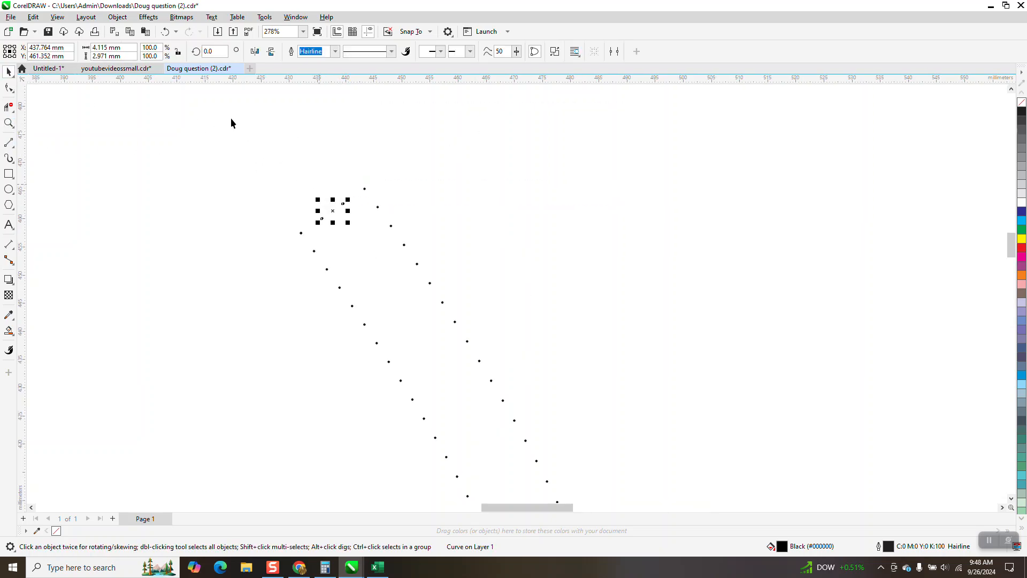
click(118, 17)
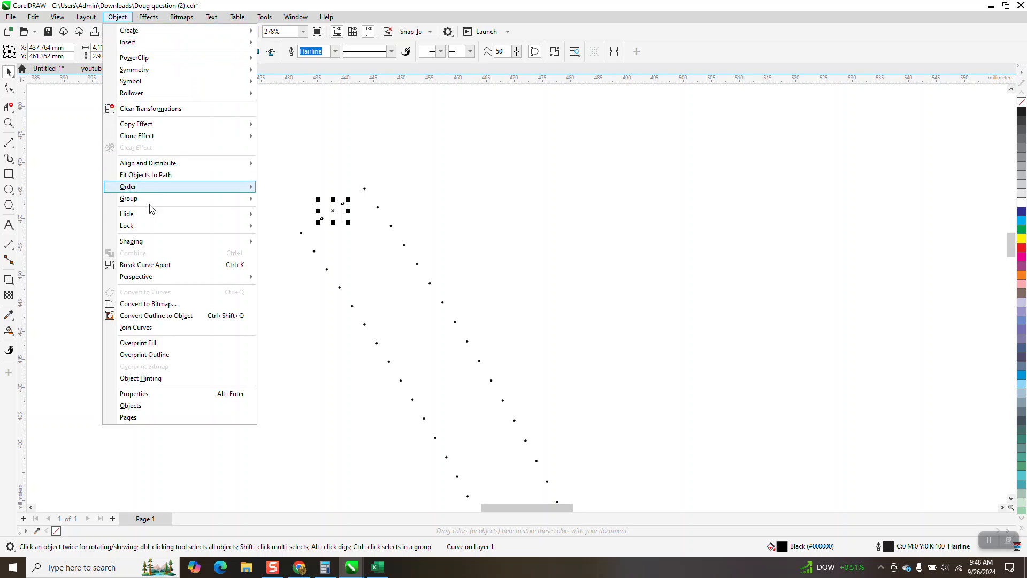
click(157, 264)
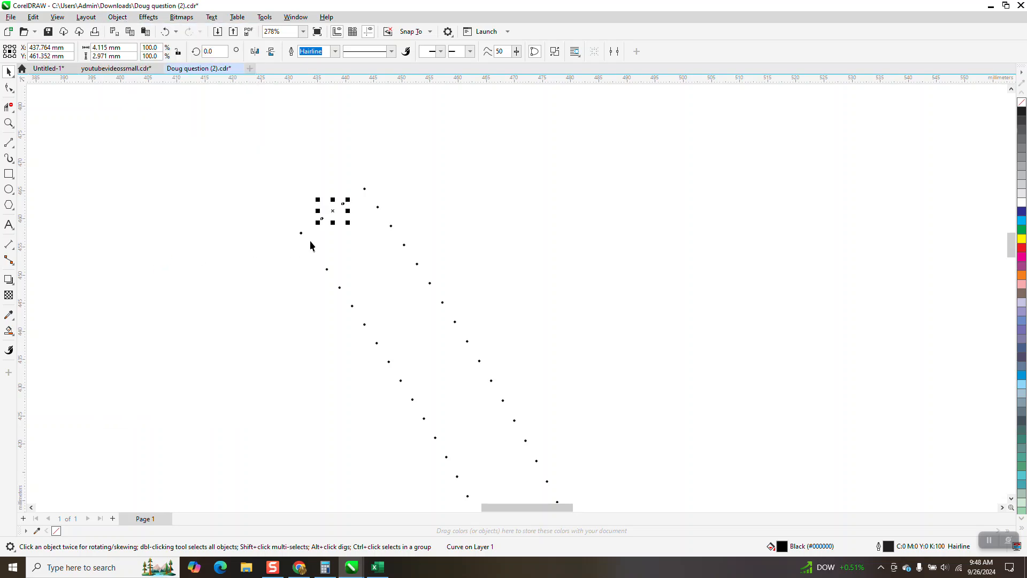
Break apart the dotted curve along the inner edge of the band's upper half, and check a dot on the outer edge
click(326, 270)
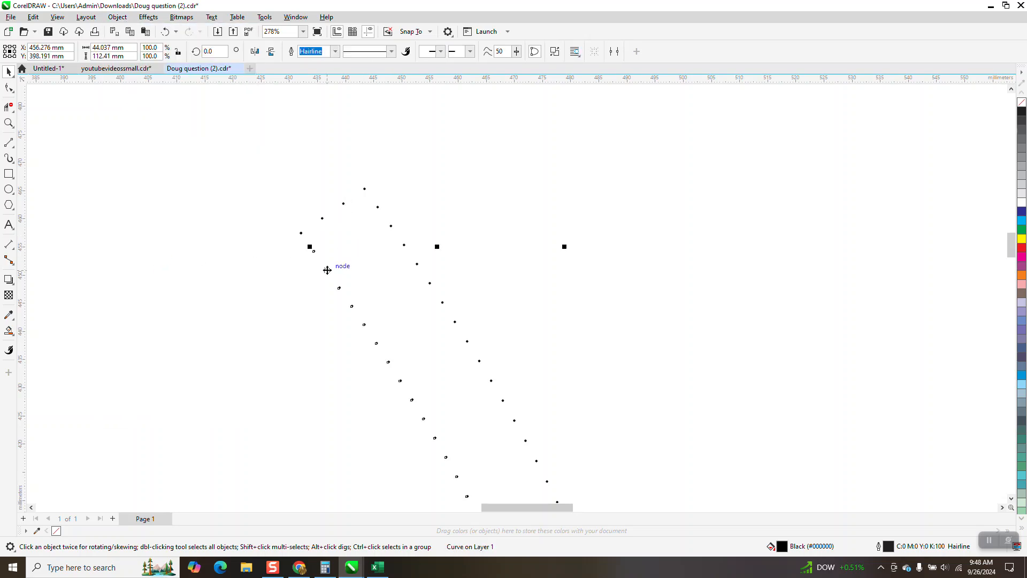
click(118, 17)
click(157, 264)
scroll(442, 262, down, 1)
click(463, 284)
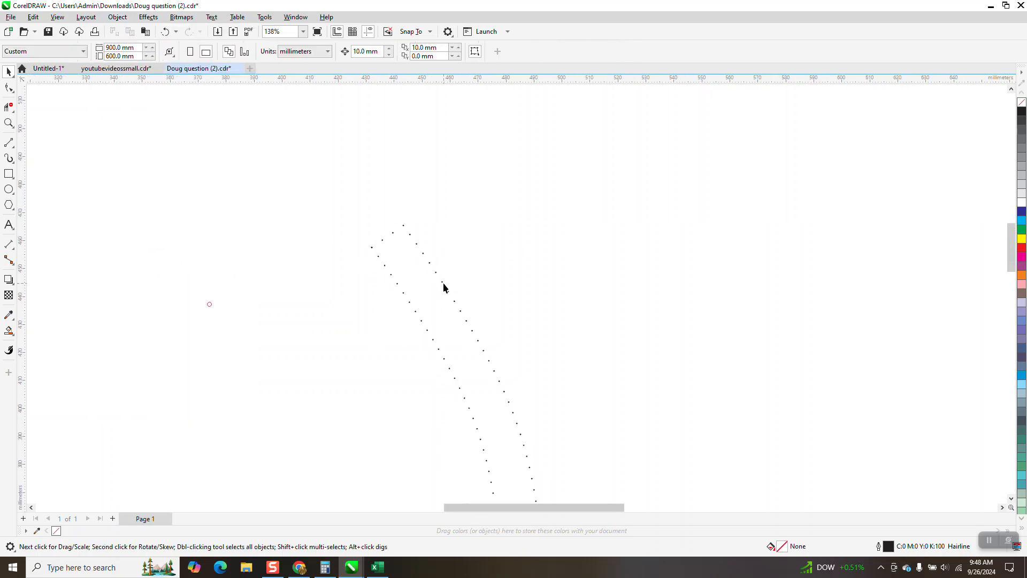
click(443, 283)
scroll(465, 286, down, 2)
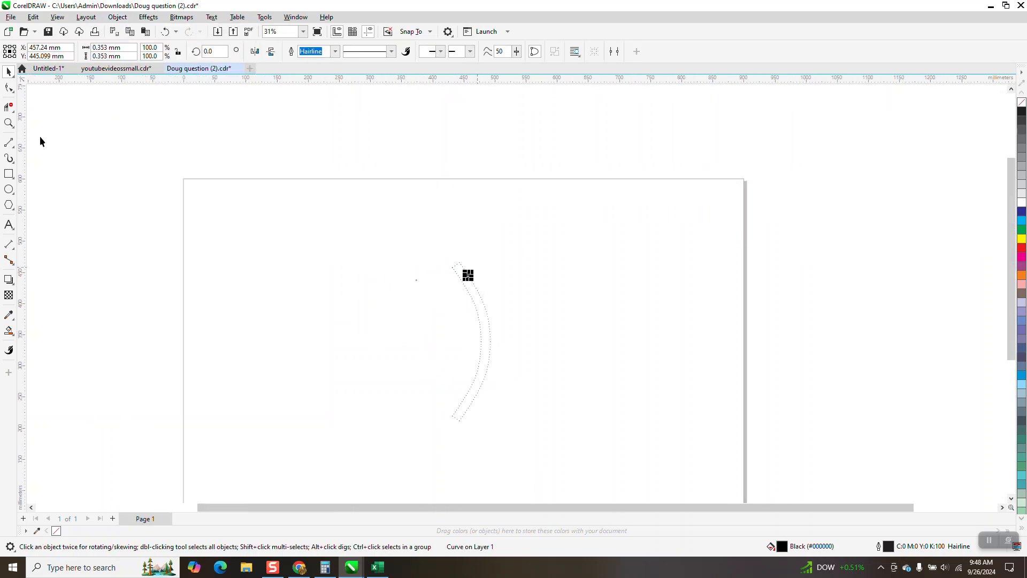
Select the circle and the whole band to check which dots are still combined, inspecting the band's lower end
click(9, 123)
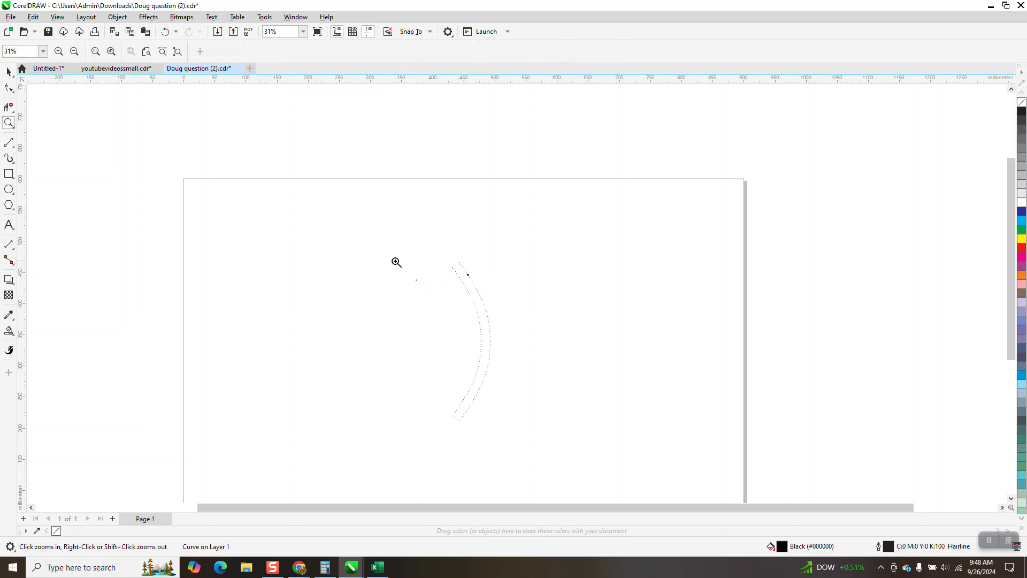
click(9, 71)
drag(379, 218, 566, 473)
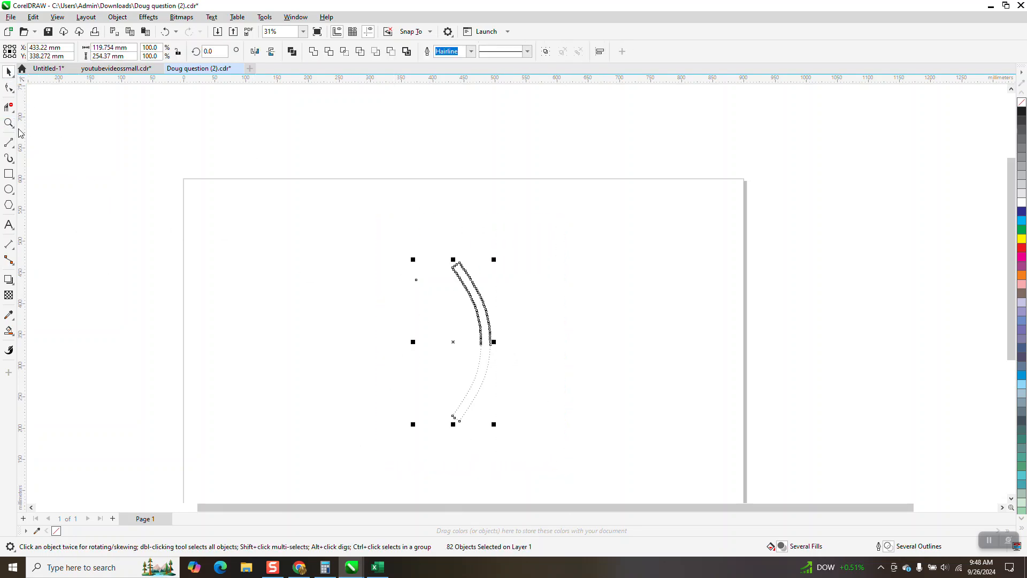
key(z)
drag(444, 419, 517, 445)
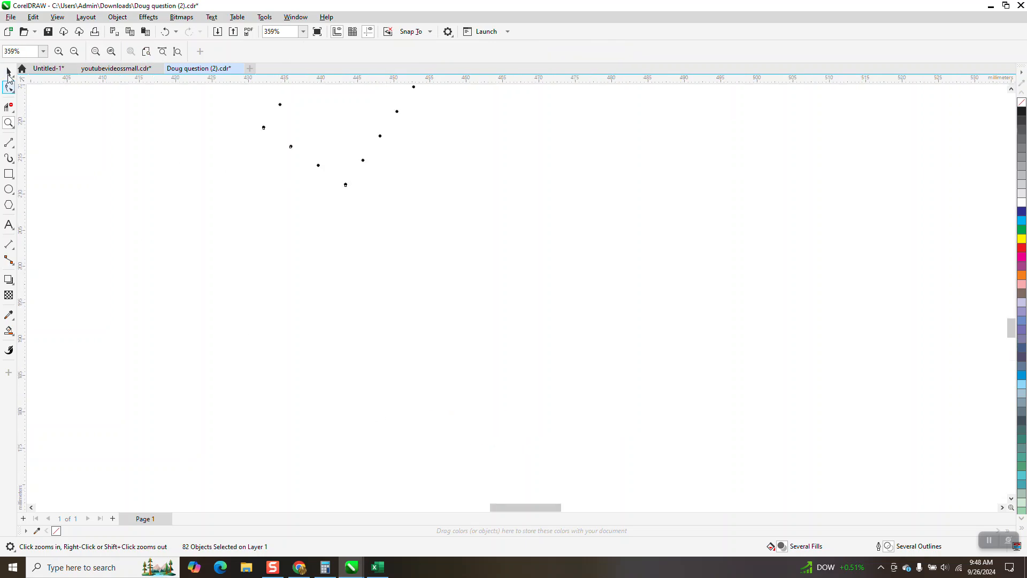
key(space)
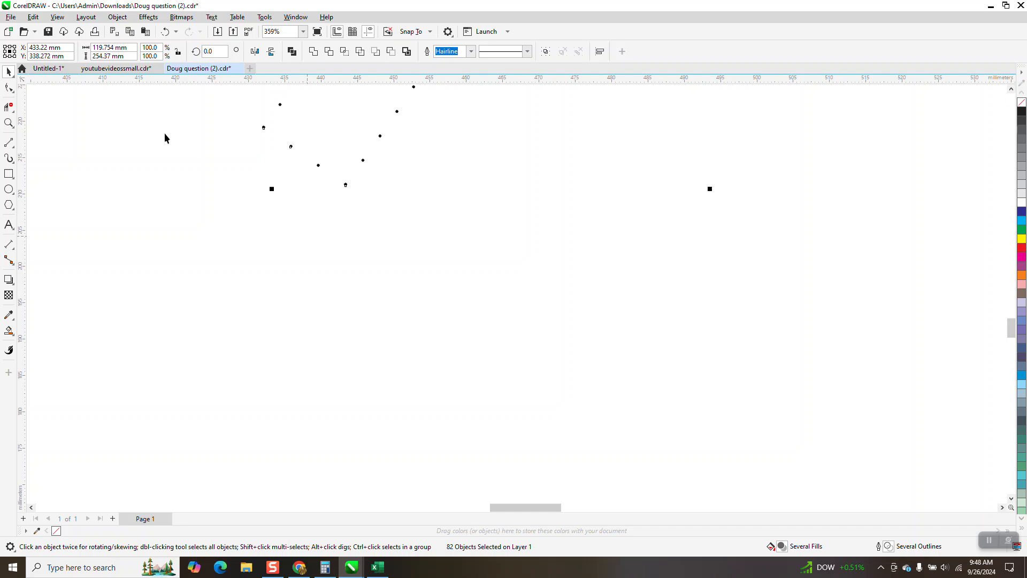
click(117, 16)
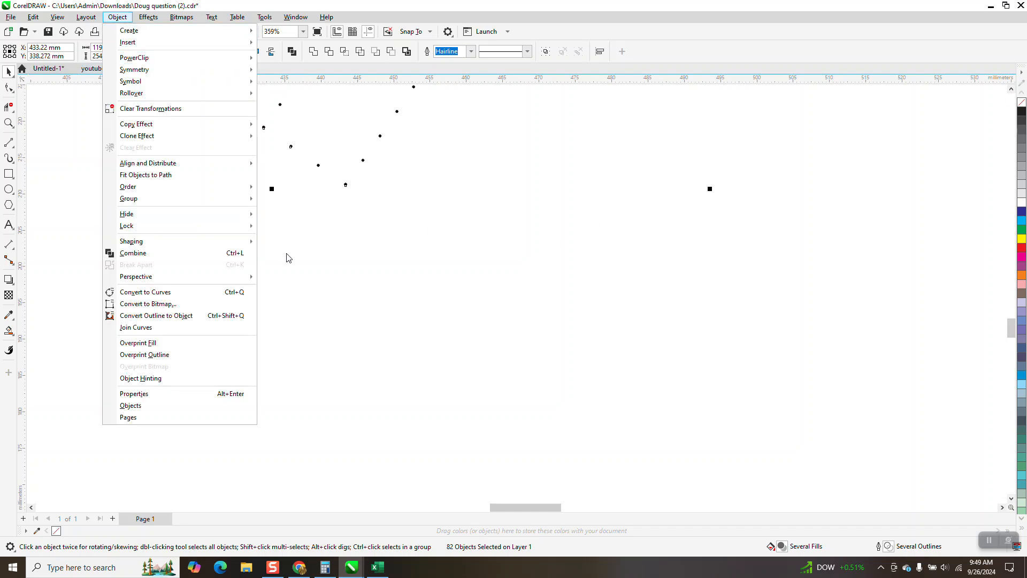
mouse_move(235, 241)
click(328, 255)
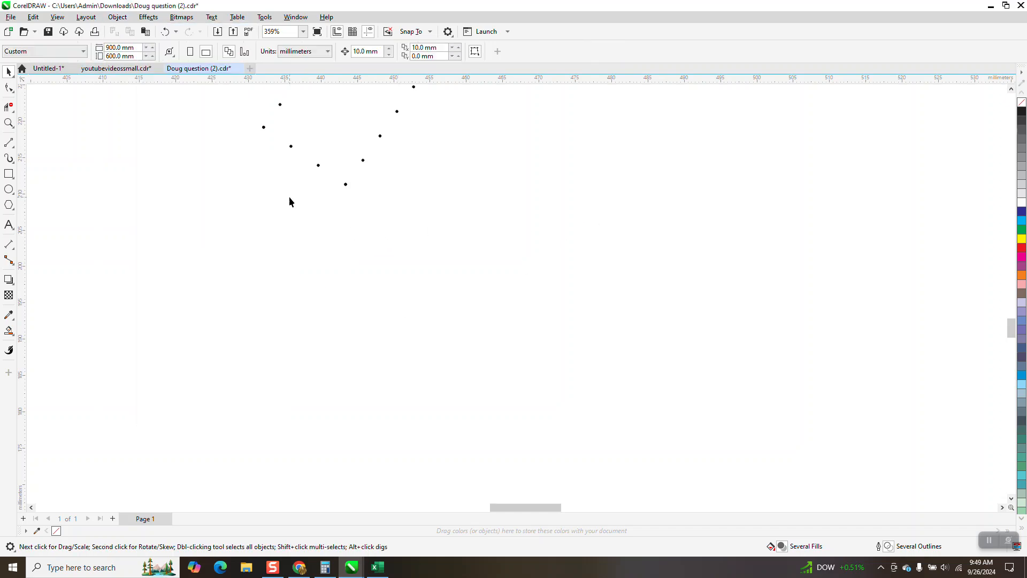
Break apart the short two-dot curve across the band's lower end and the dotted curve along its lower outer edge
click(291, 147)
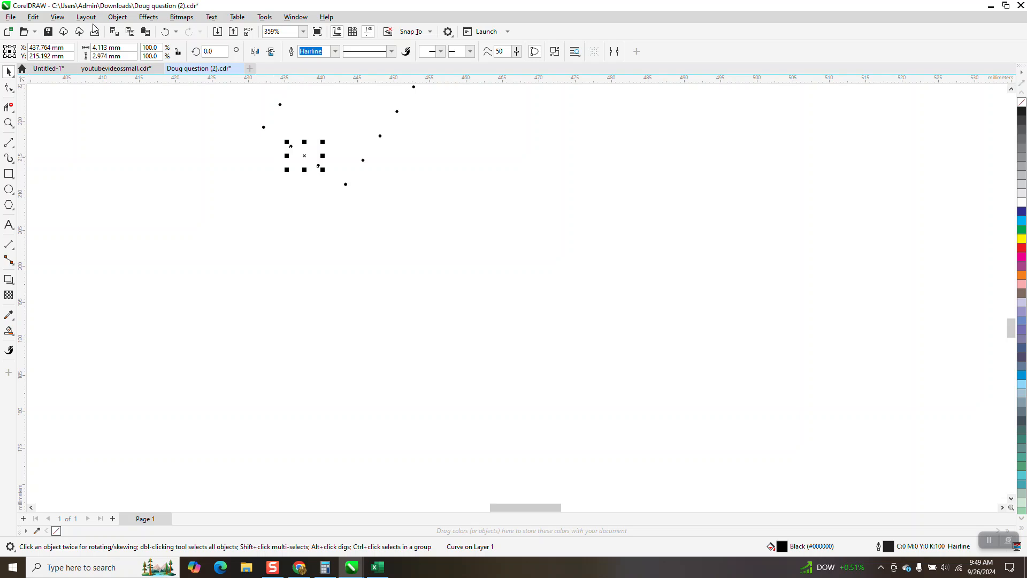
click(117, 17)
click(171, 266)
click(380, 136)
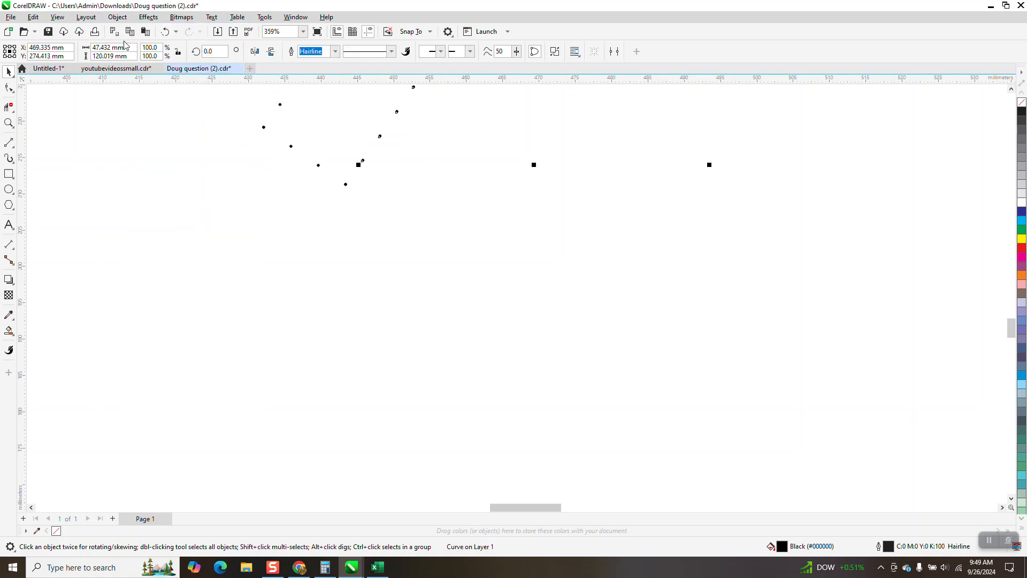
click(117, 16)
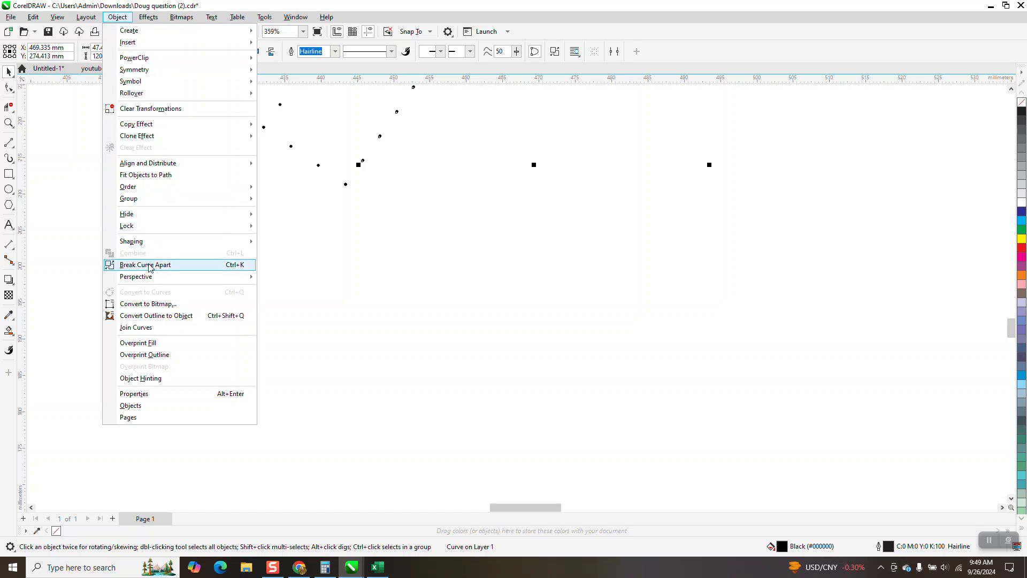
click(147, 264)
scroll(512, 347, down, 2)
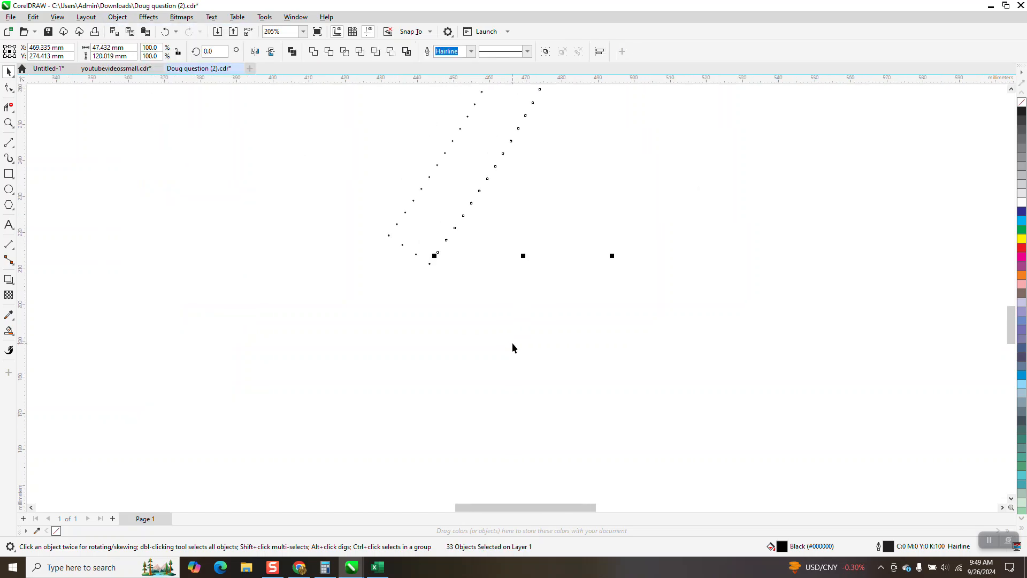
Break apart the dotted curve along the band's lower inner edge and check that single outer-edge dots can be selected
click(438, 166)
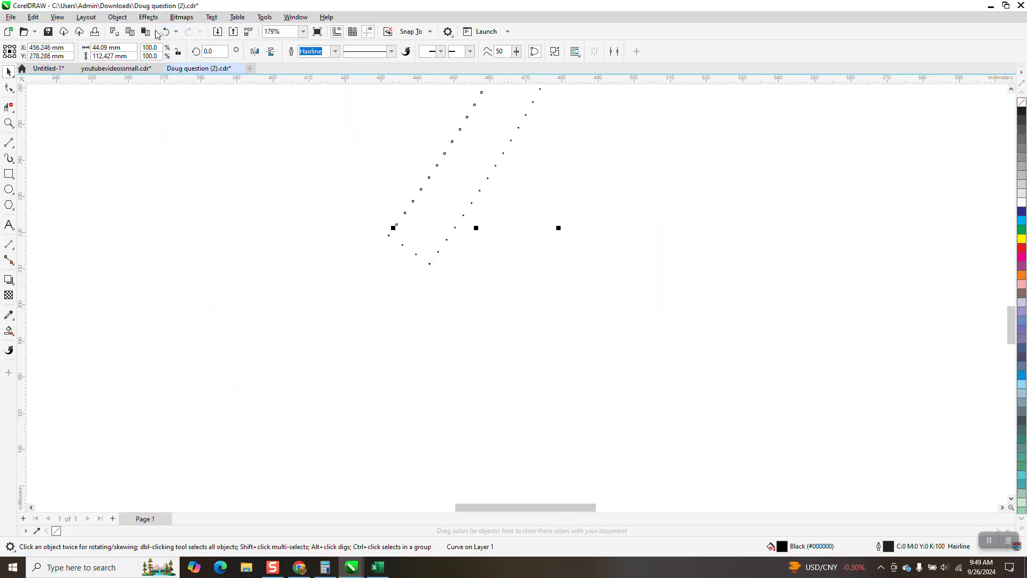
click(117, 16)
click(173, 266)
click(518, 127)
scroll(547, 282, down, 1)
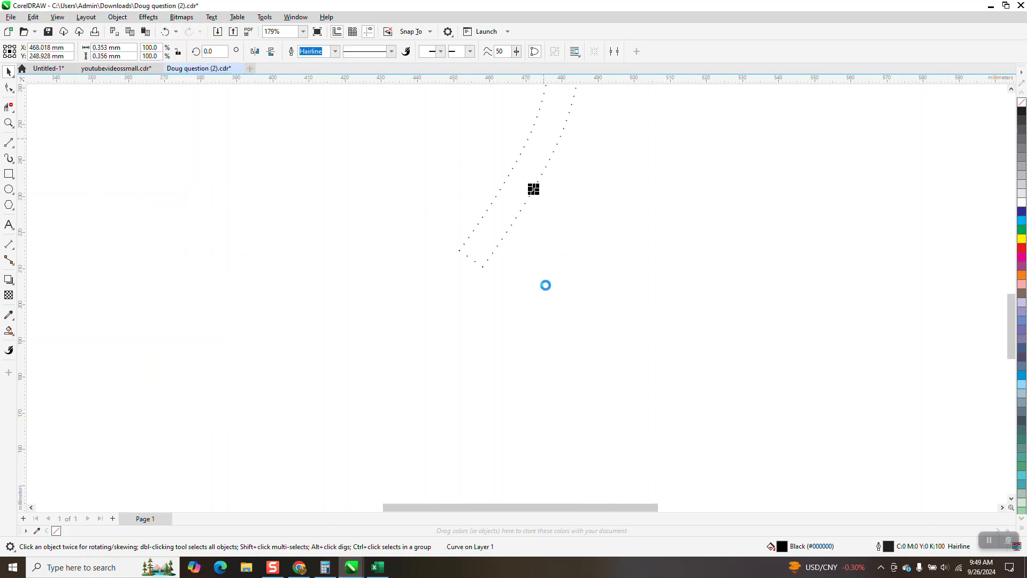
scroll(545, 285, down, 1)
click(560, 167)
scroll(562, 283, down, 3)
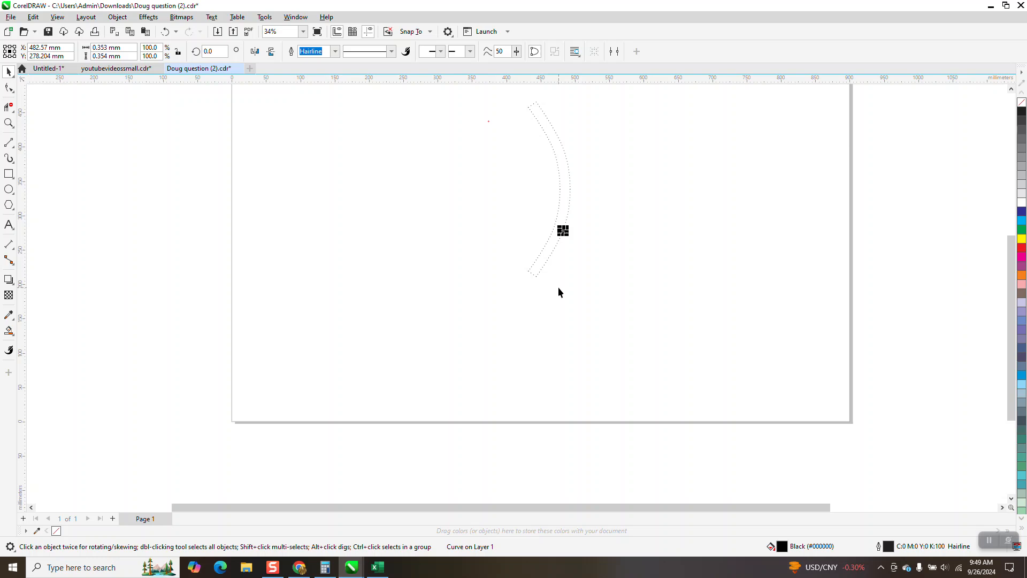
Select all the band's dots and then only those in its middle section to check that they are separate objects
scroll(559, 292, down, 2)
drag(601, 304, 607, 317)
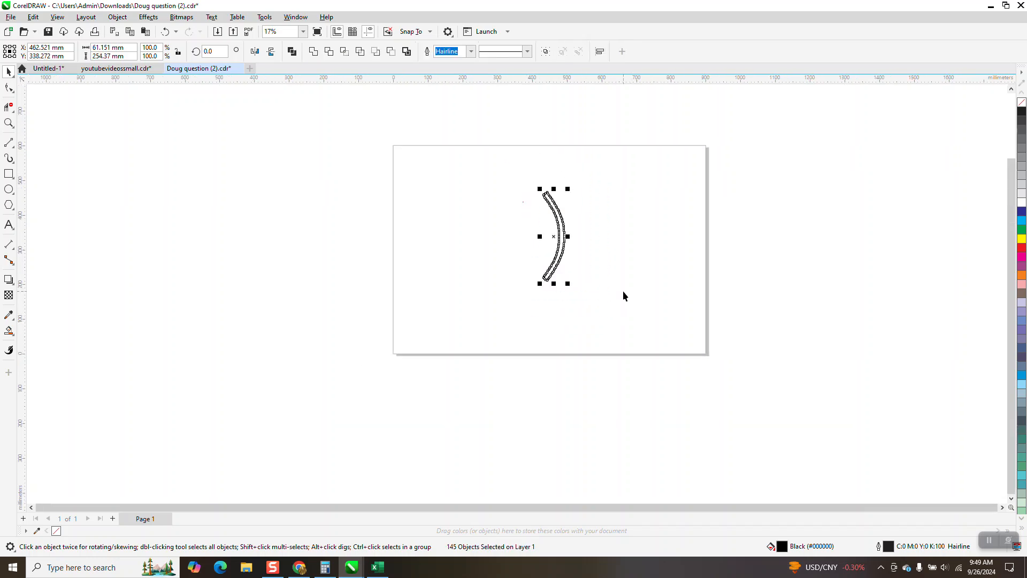
key(Delete)
drag(585, 219, 539, 240)
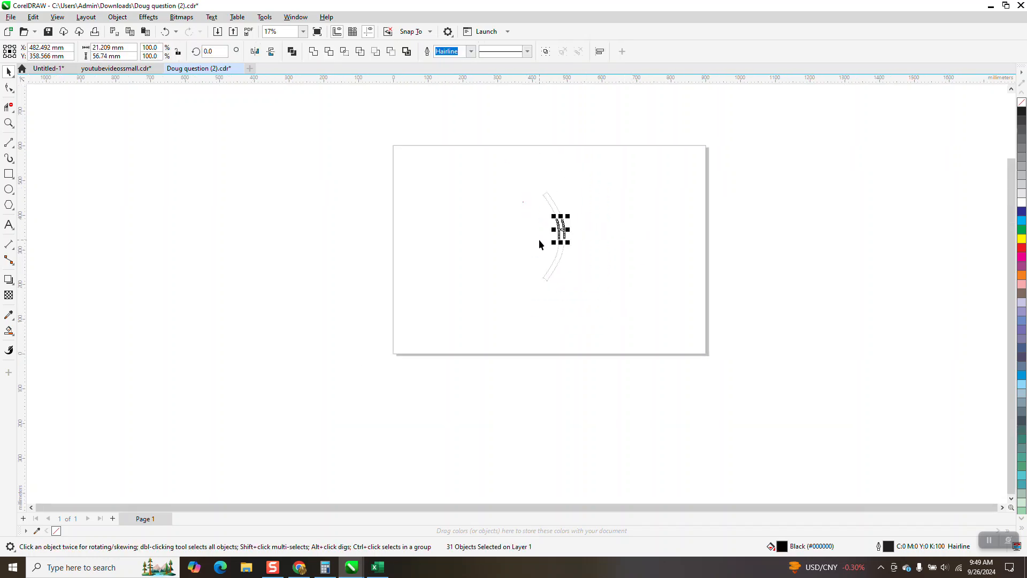
click(8, 123)
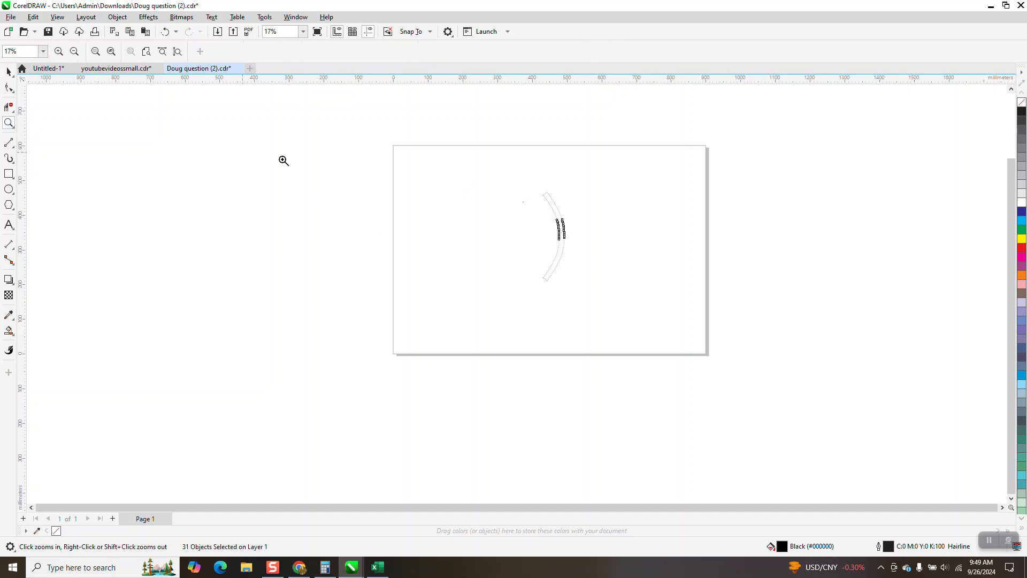
drag(409, 176, 436, 197)
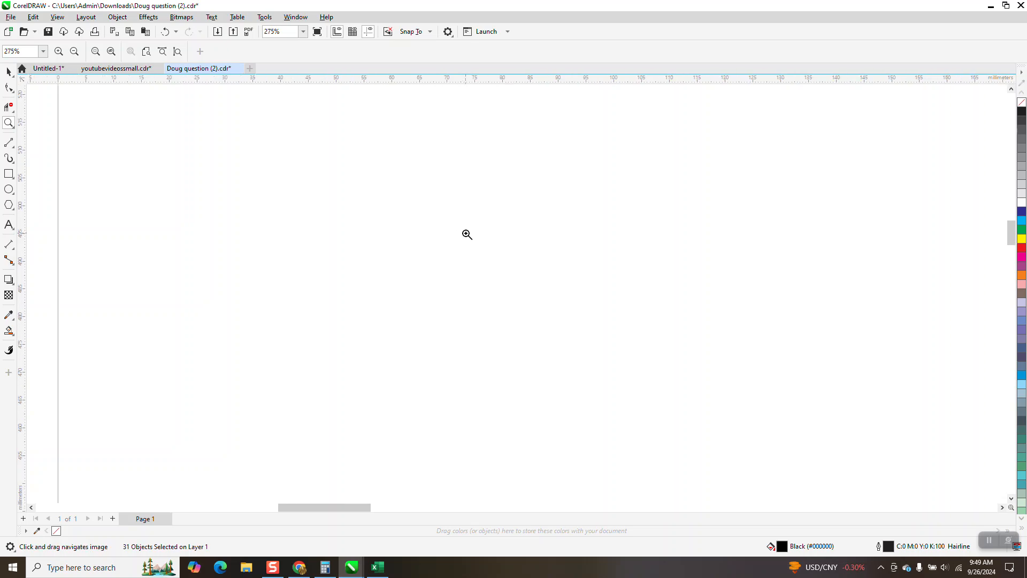
Select all the dots of the whole band, then the band together with the separate circle, to check their object counts
scroll(465, 235, down, 6)
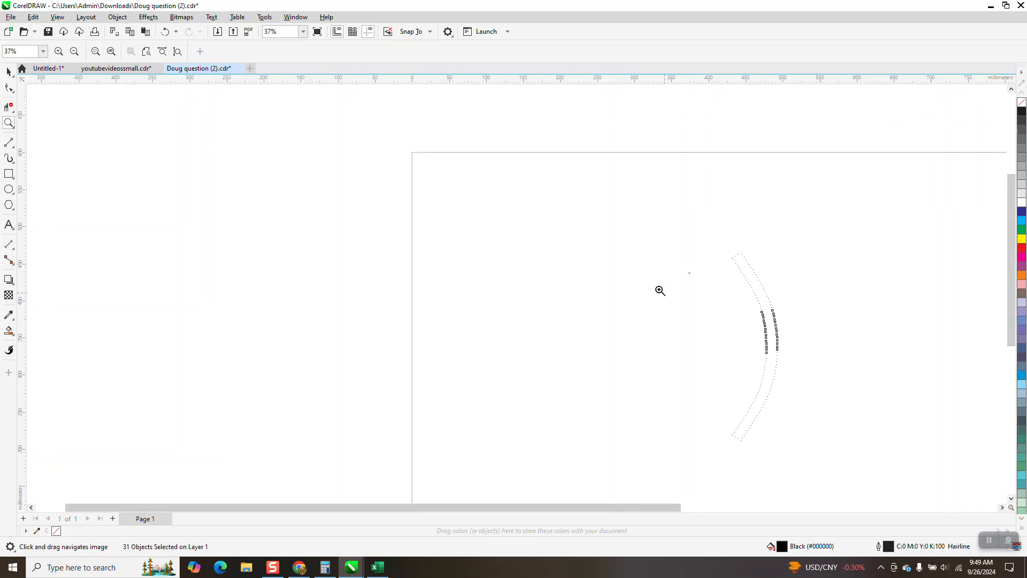
click(9, 88)
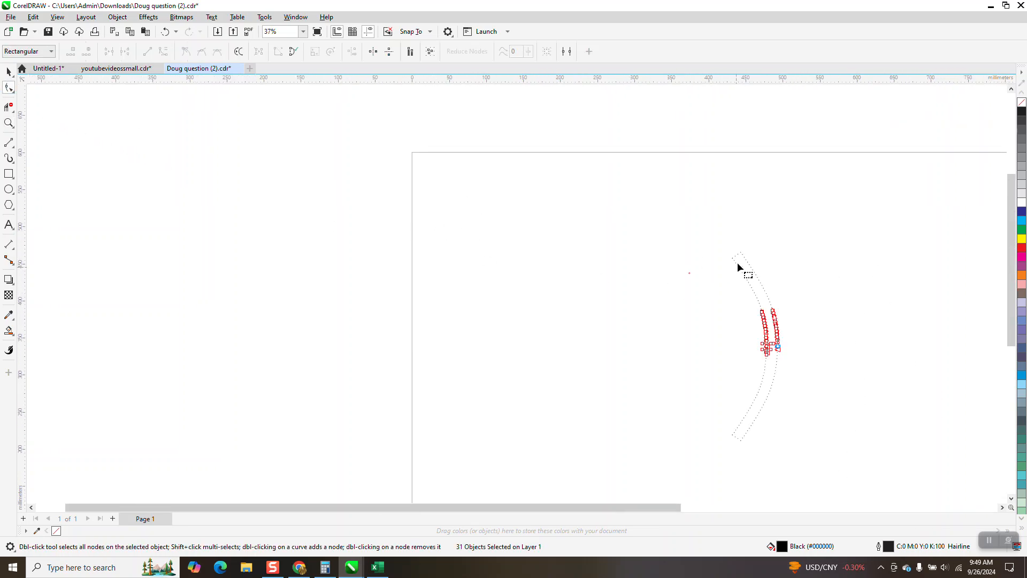
click(9, 71)
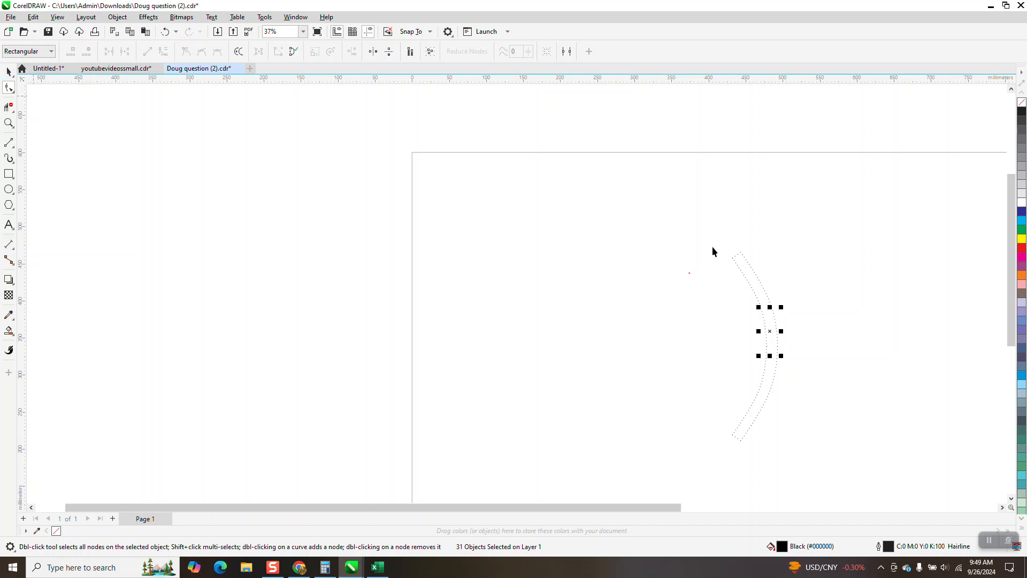
drag(701, 237, 839, 470)
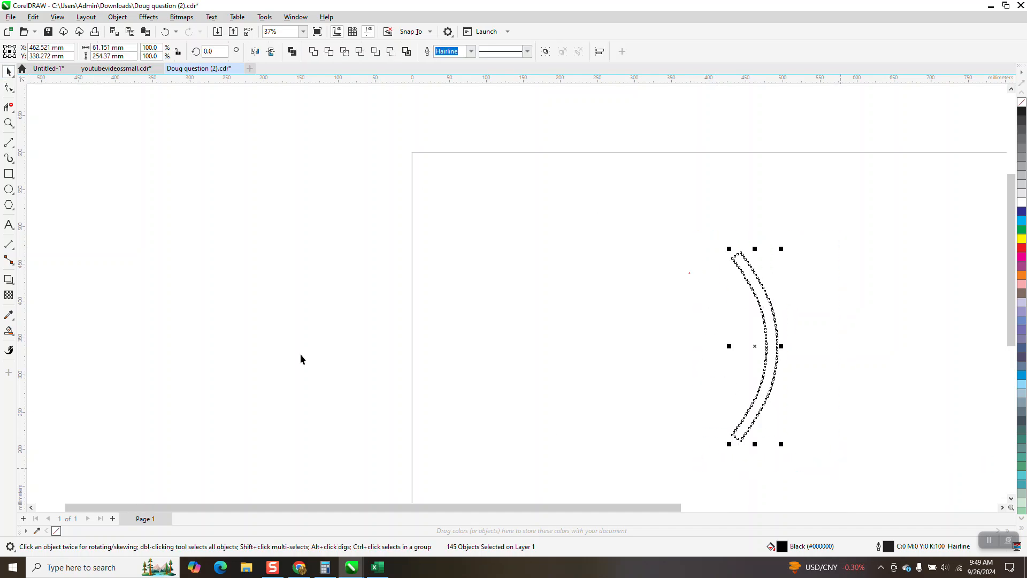
click(9, 123)
drag(688, 248, 860, 459)
click(7, 71)
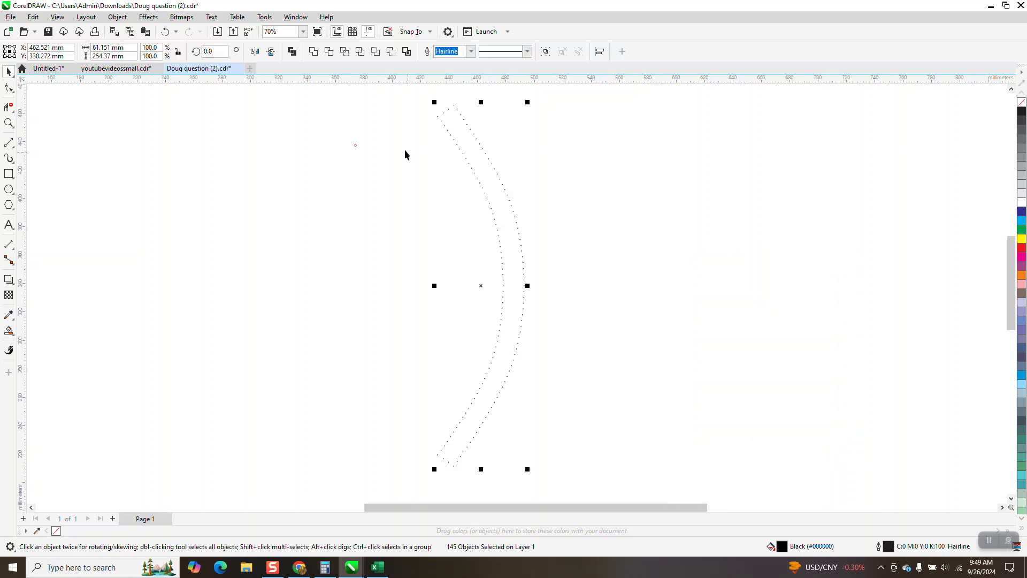
click(390, 120)
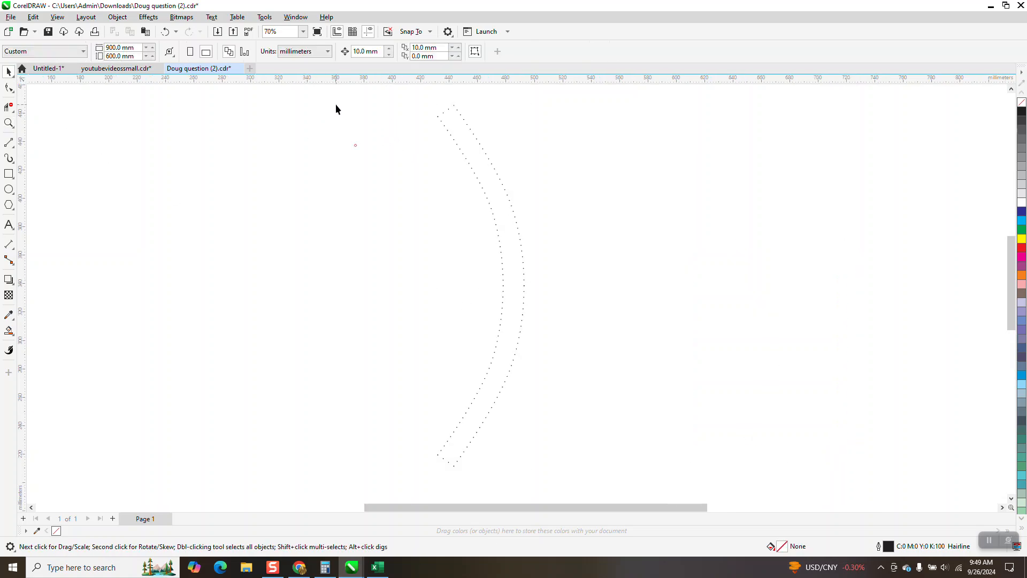
drag(642, 473, 648, 473)
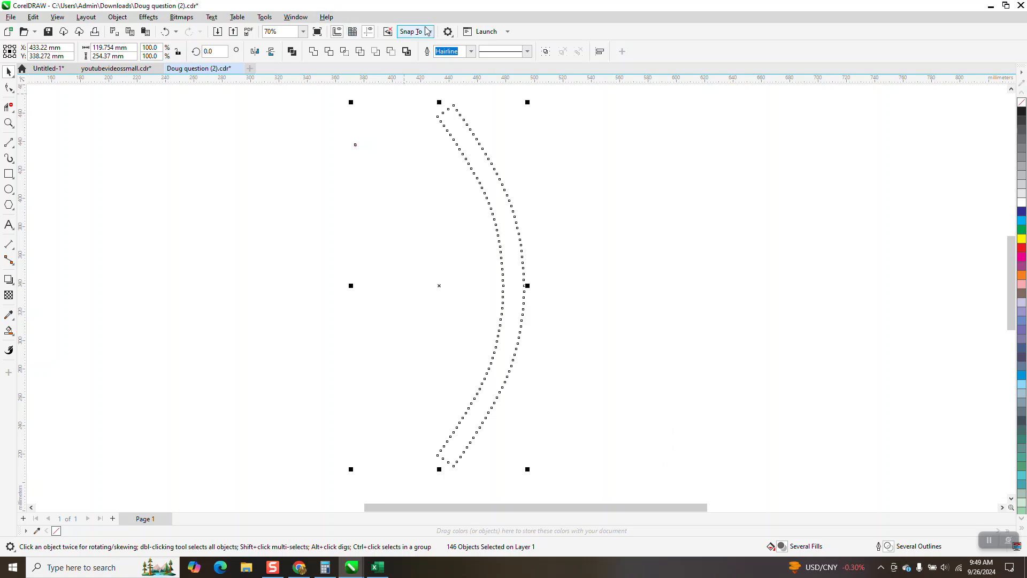
Show the available scripts and start the Adjust Objects Retain Positions macro from the JQ_Adjust_Objects_Retain_Positions project
click(265, 17)
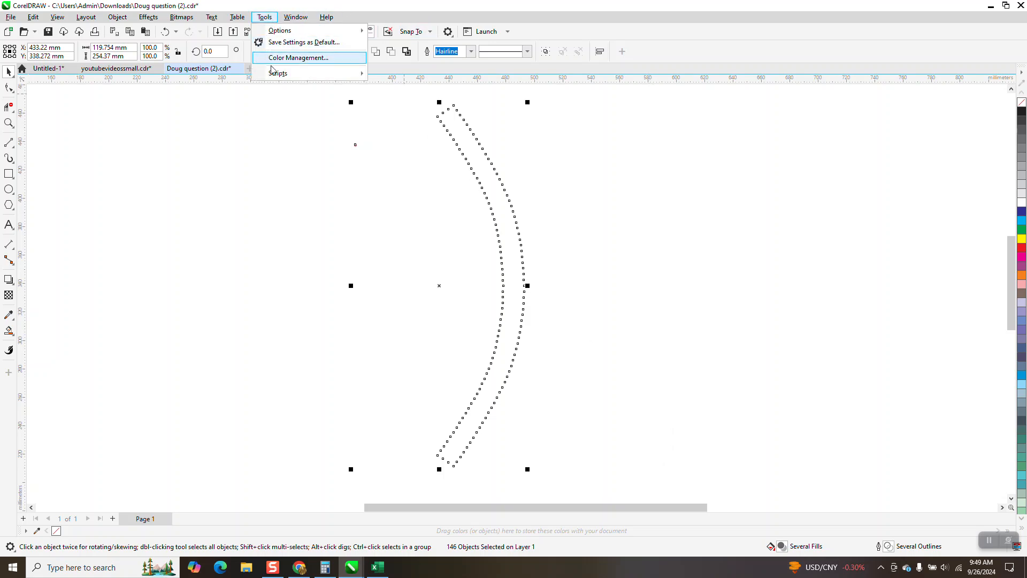
mouse_move(273, 72)
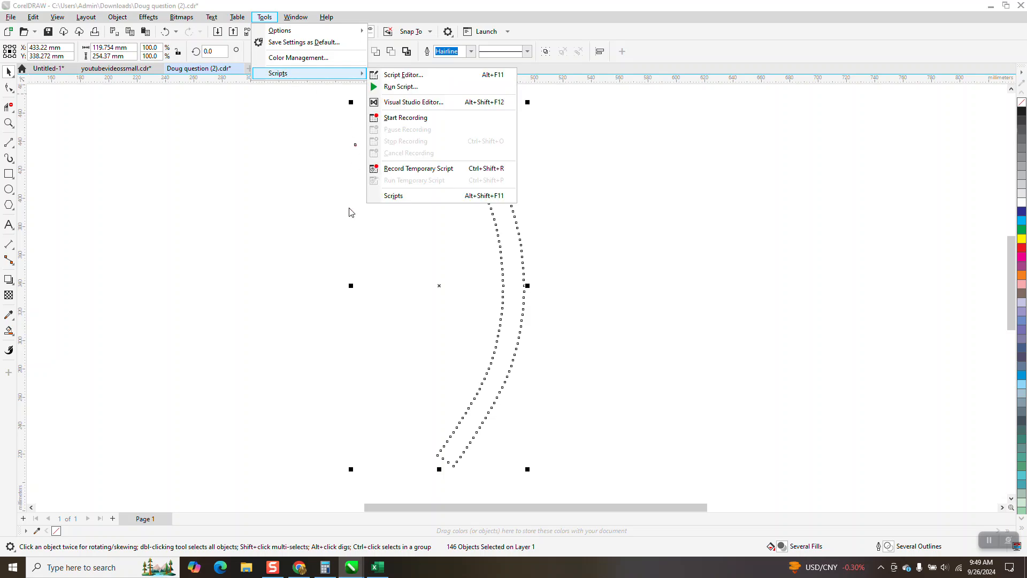
click(390, 196)
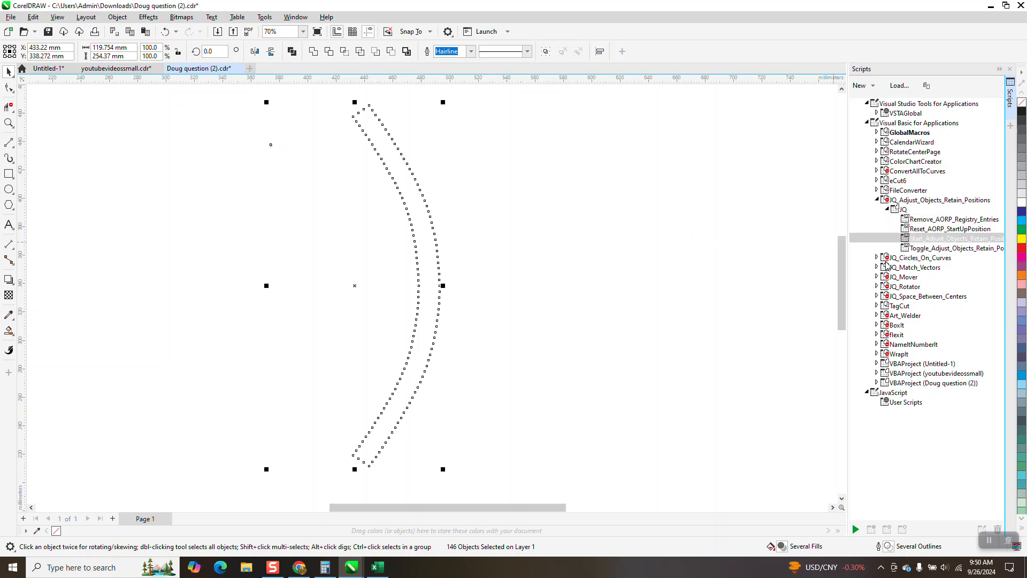
double_click(919, 242)
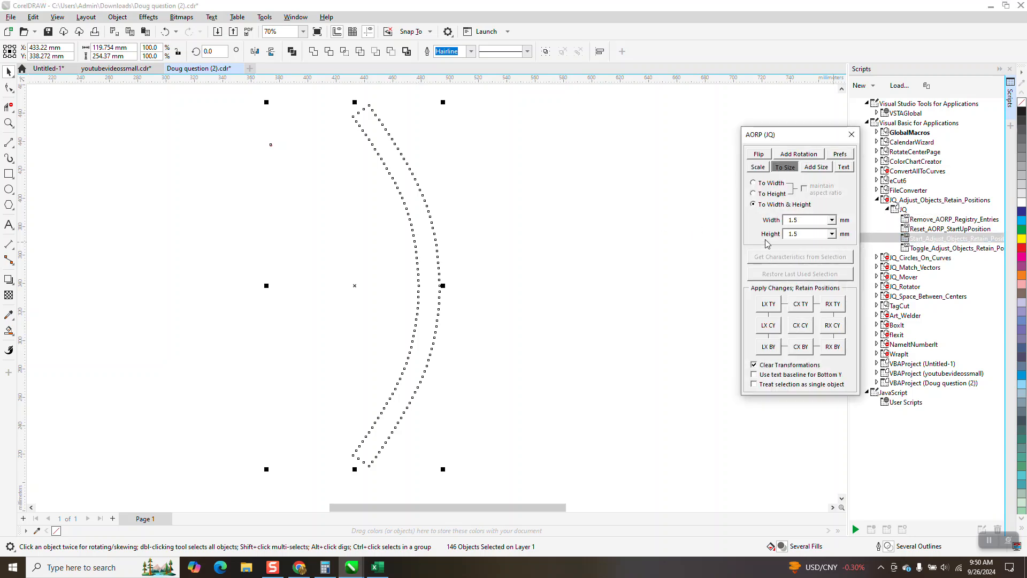
Resize each of the band's dots to 1.5 mm width and height about its own centre, leaving out the separate circle
scroll(568, 224, down, 1)
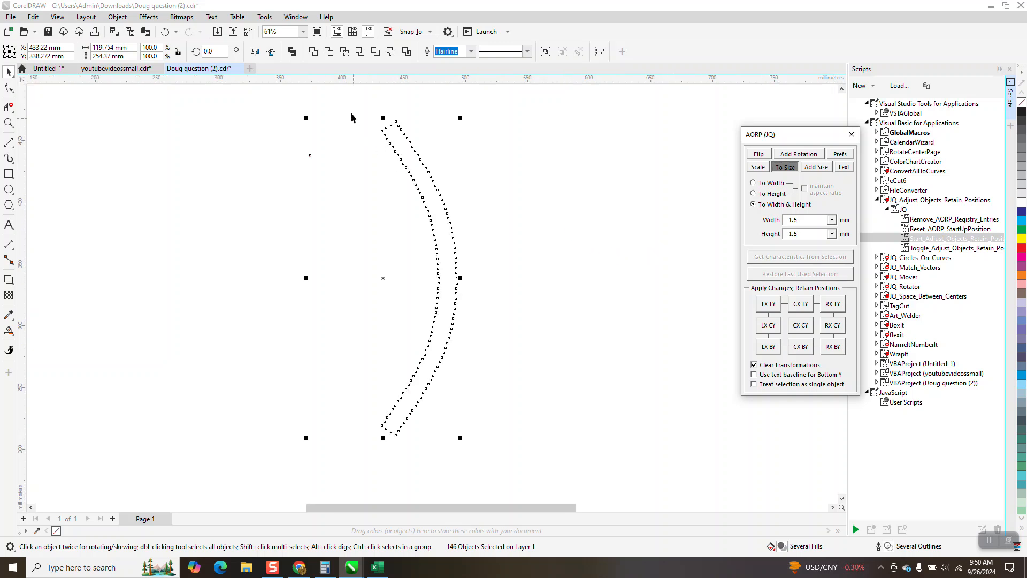
drag(345, 97, 379, 411)
drag(531, 464, 532, 464)
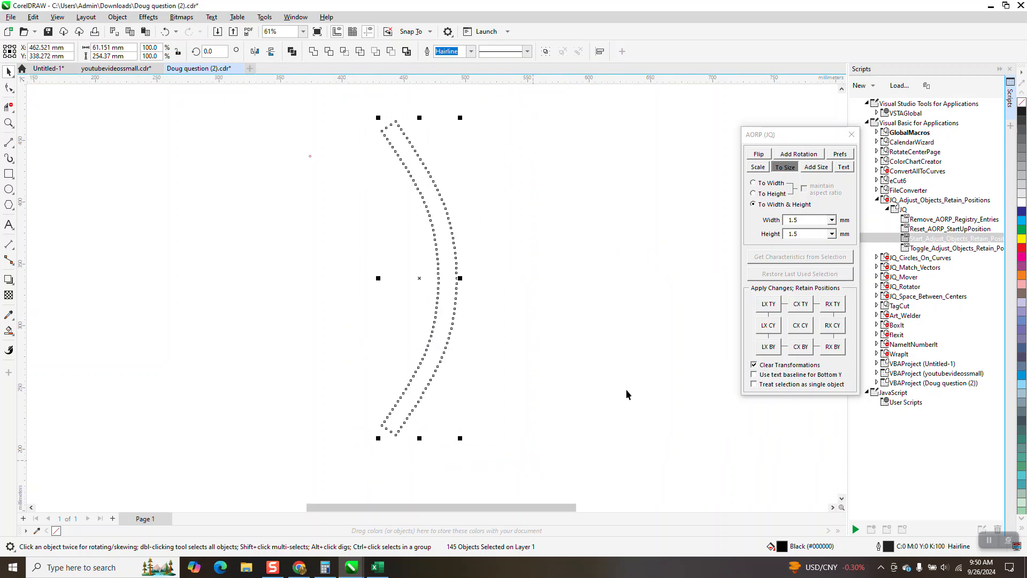
click(759, 168)
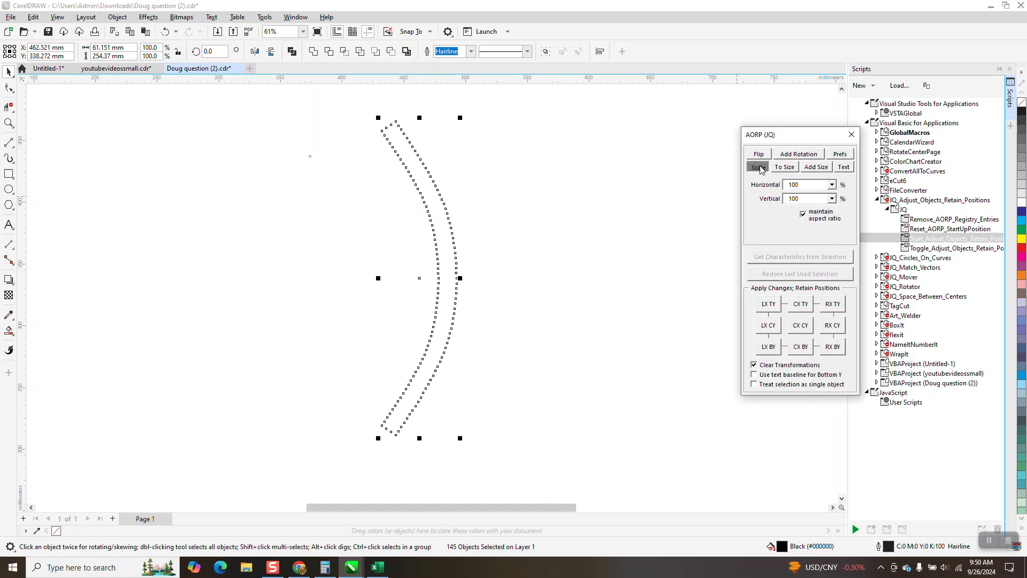
click(783, 168)
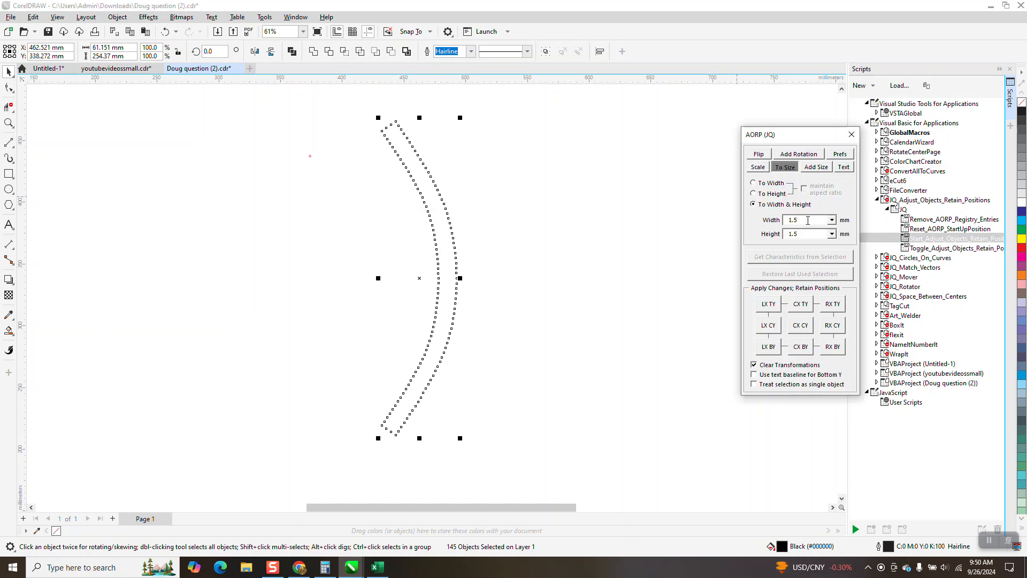
click(797, 328)
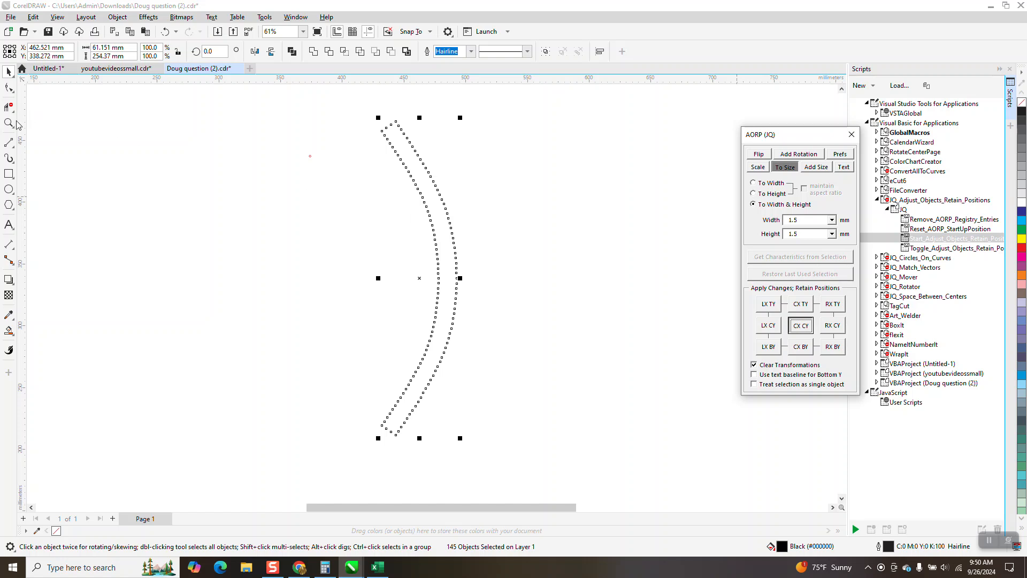
Examine the resized dots along the whole band and close up at its upper end
key(z)
click(368, 143)
right_click(372, 157)
right_click(371, 156)
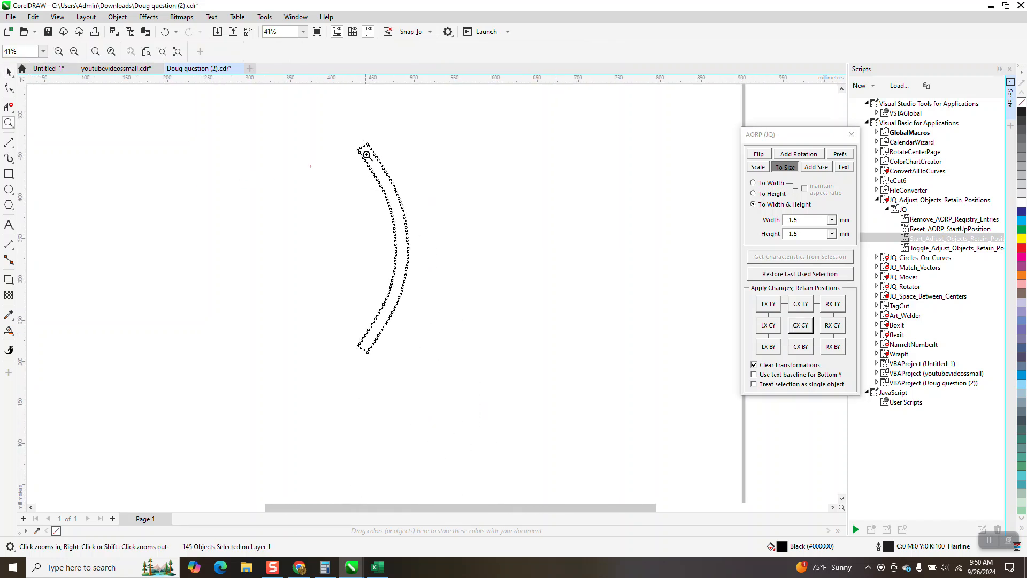
scroll(452, 380, up, 2)
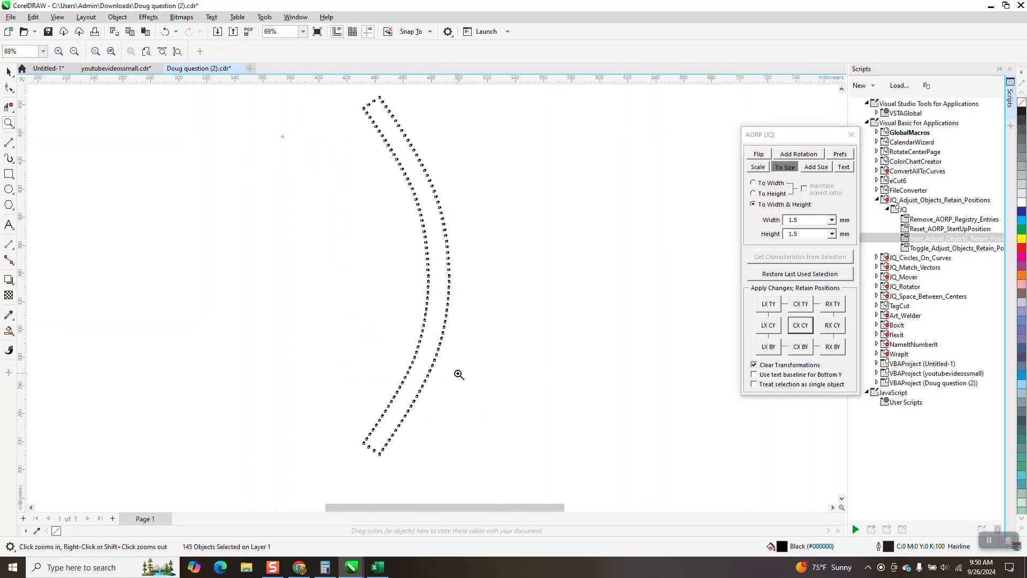
scroll(406, 304, down, 1)
scroll(449, 188, up, 3)
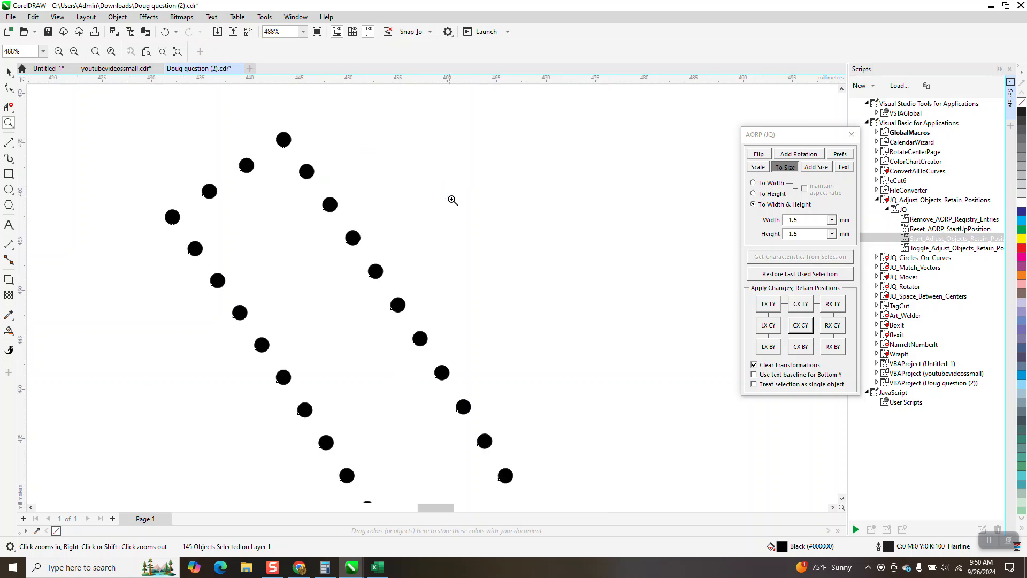
scroll(436, 183, down, 3)
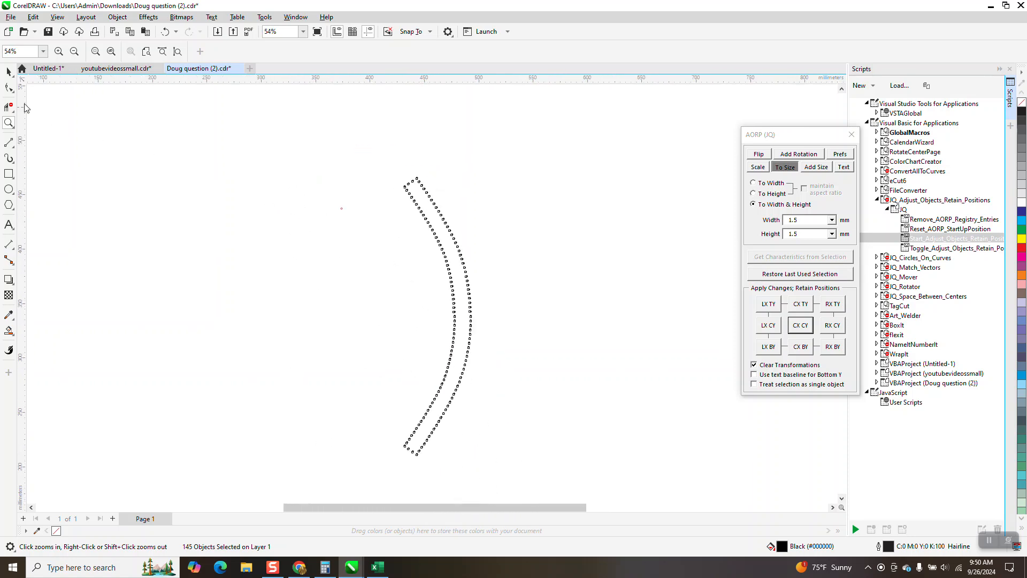
Remove the fill from the separate circle and all the band's dots and give them a red outline
click(8, 71)
drag(304, 137, 408, 413)
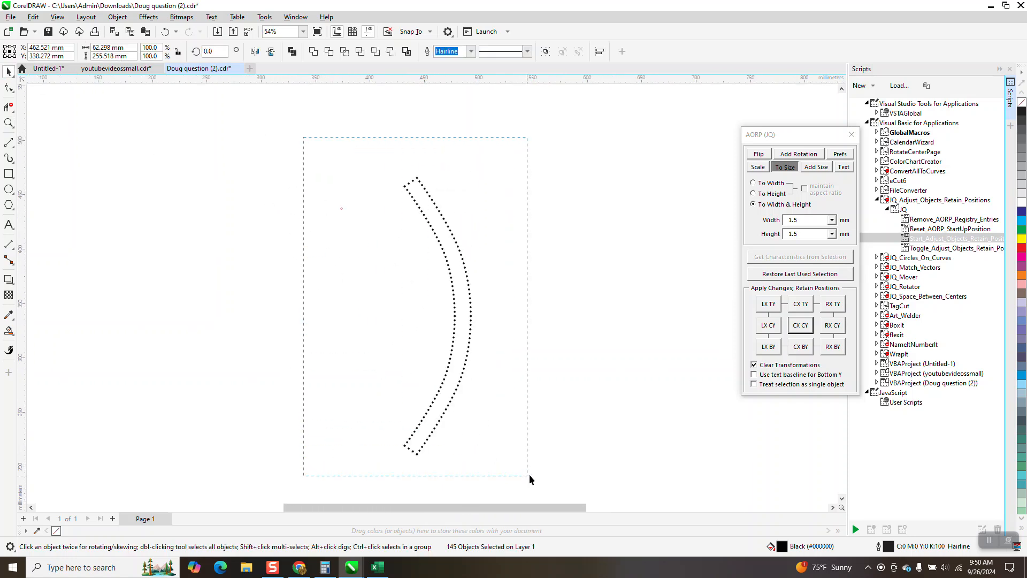
drag(526, 475, 527, 476)
click(1021, 102)
right_click(1022, 249)
Check the width and height of individual circles at the band's upper end
click(10, 124)
drag(370, 170, 462, 220)
click(9, 72)
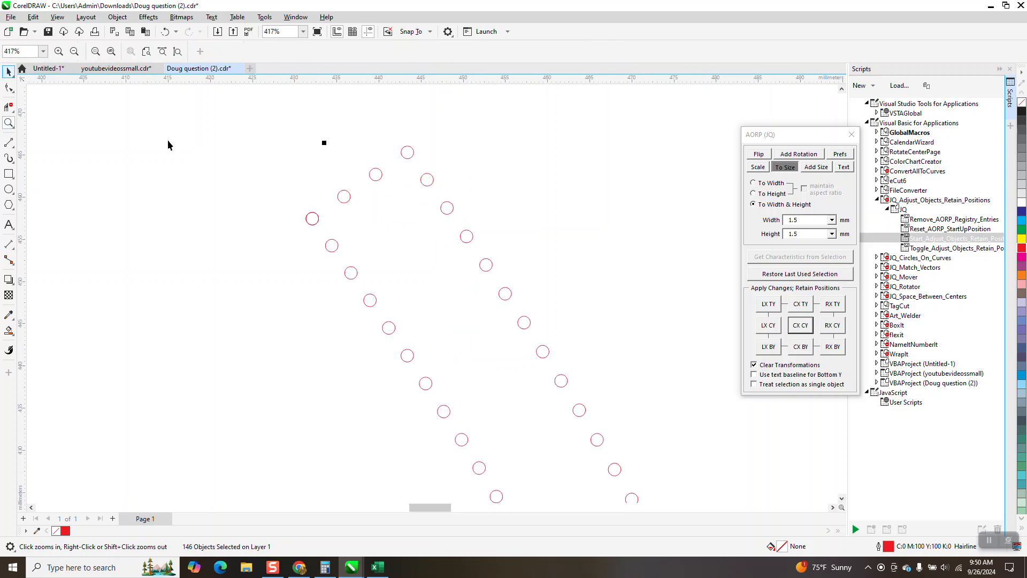
click(377, 176)
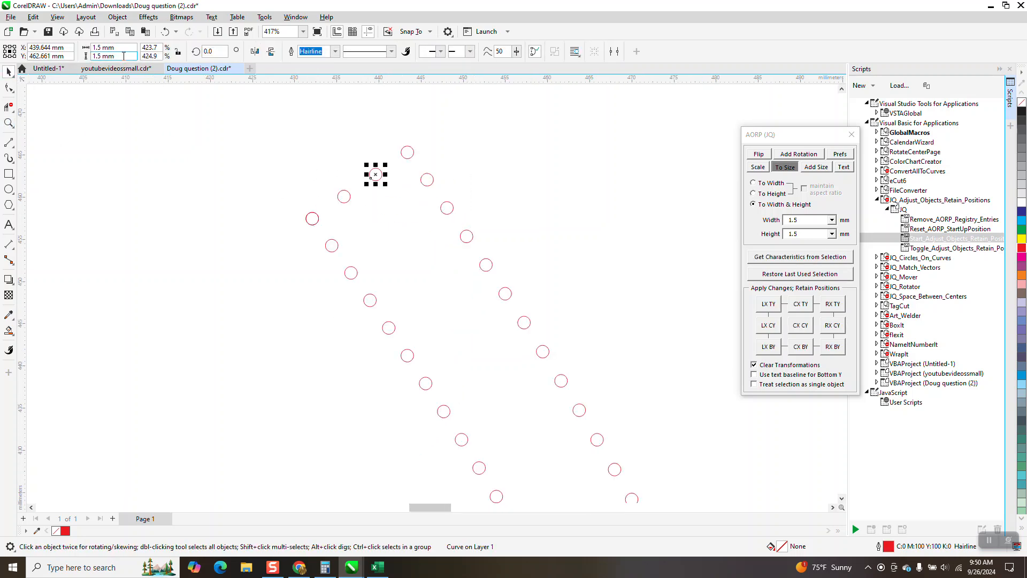
scroll(383, 218, down, 3)
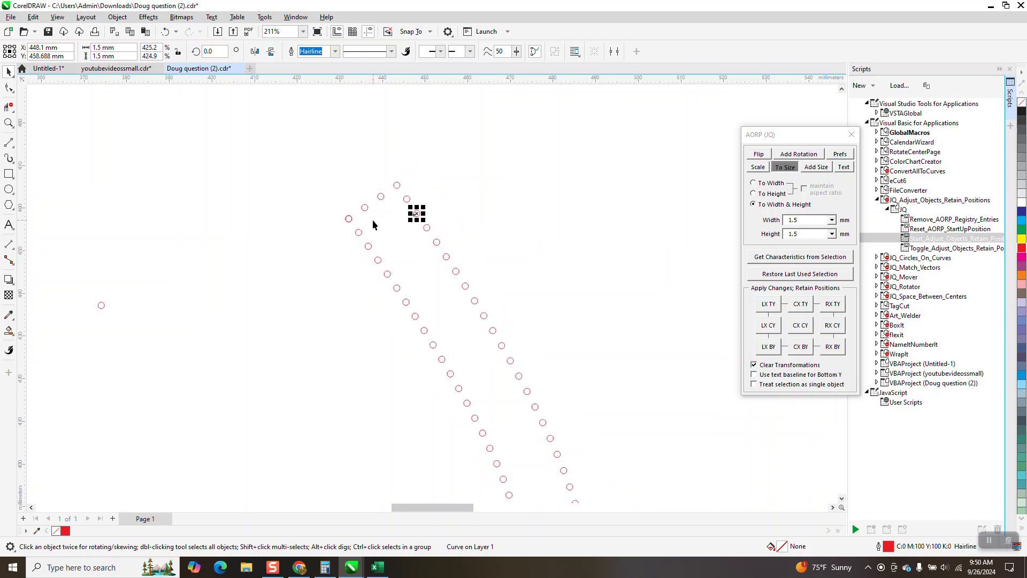
Close the AORP macro and the list of scripts, returning to a view of the page
click(851, 134)
click(1010, 70)
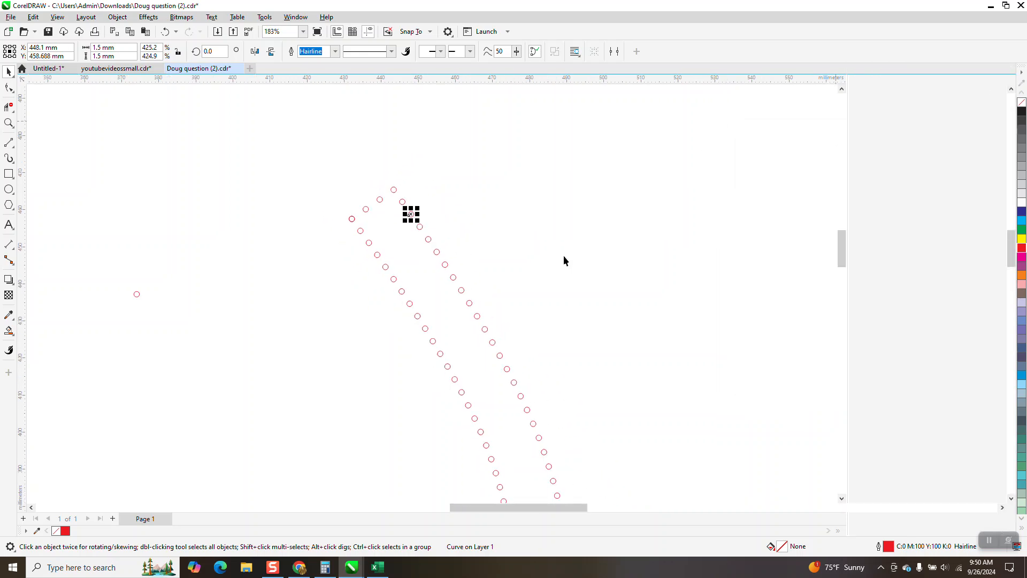
scroll(521, 274, down, 5)
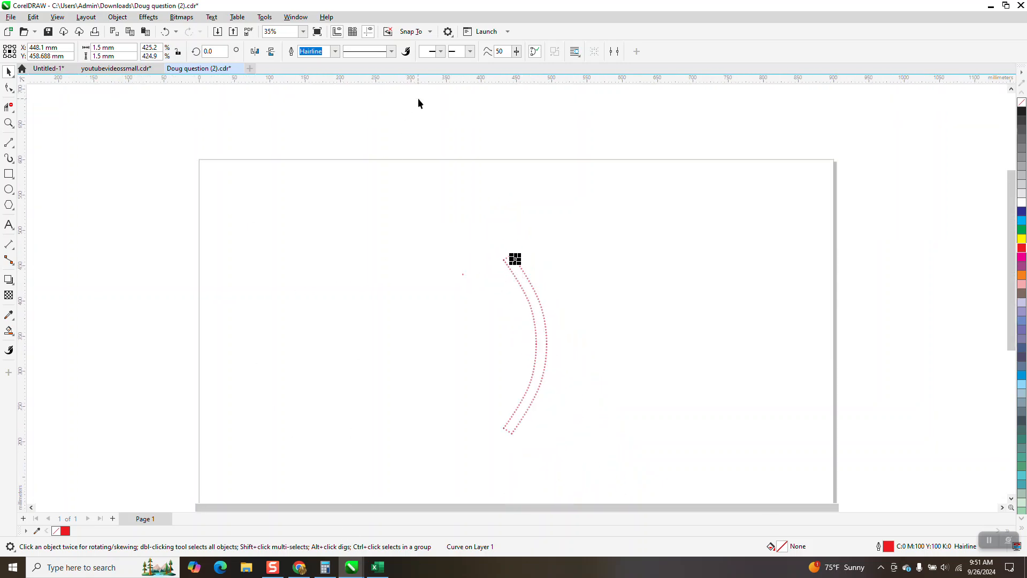
Switch to Chrome, open the blog post "#21: Macro - Adjust Objects; Retain Positions (AORP)", and review its usage notes, comments and macro download section
click(299, 567)
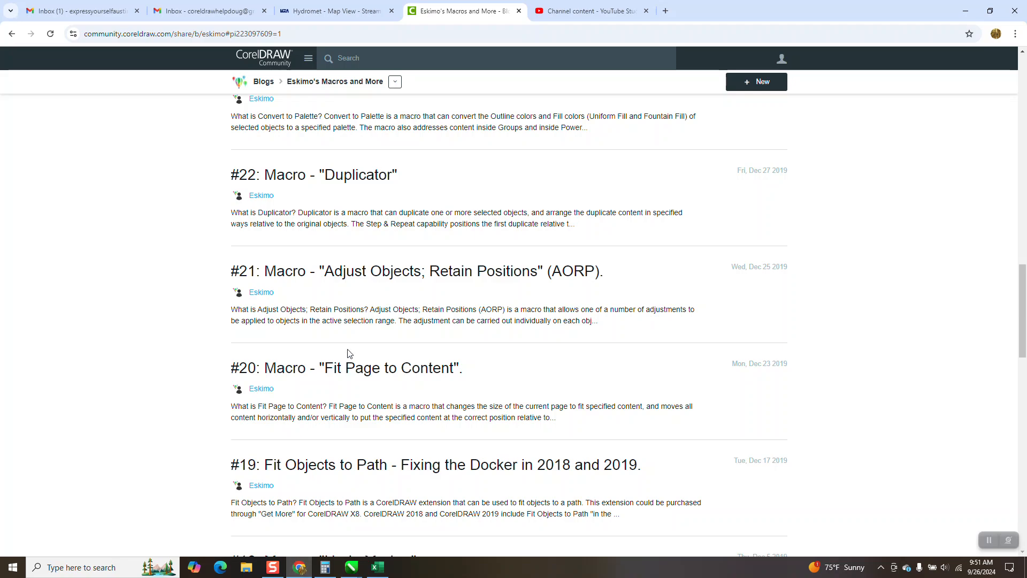
click(426, 275)
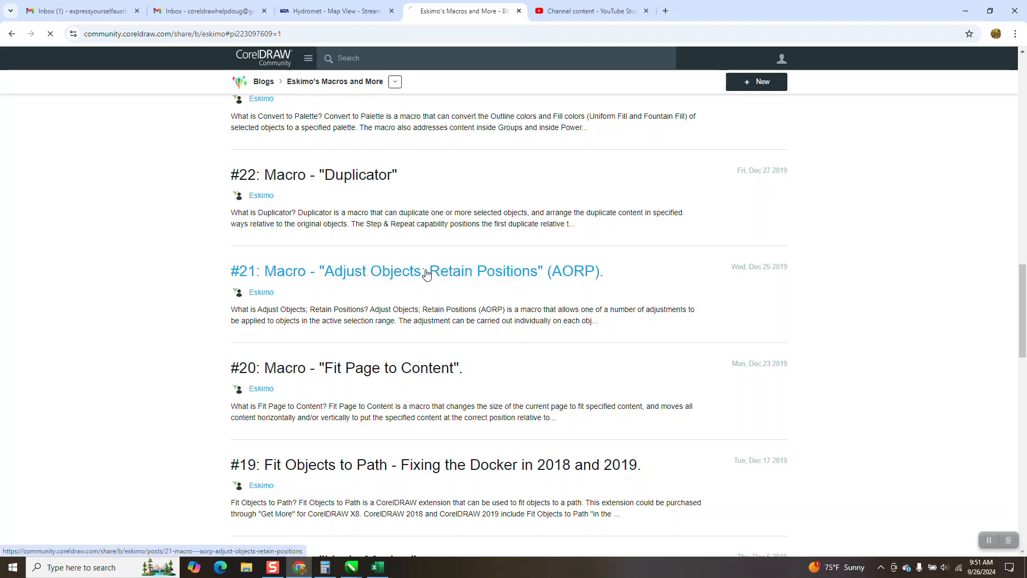
scroll(433, 297, down, 15)
scroll(434, 297, down, 20)
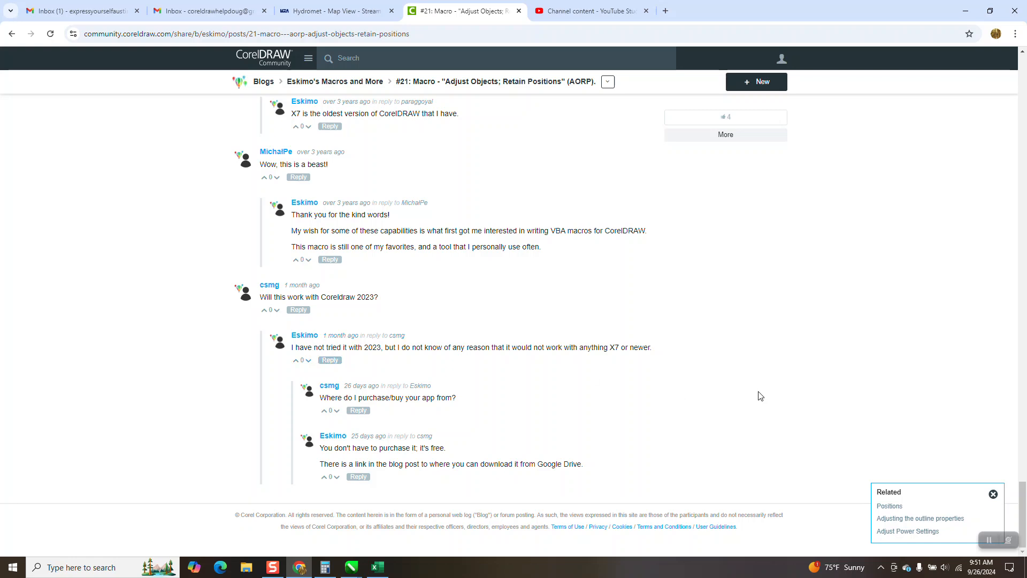
scroll(738, 395, up, 20)
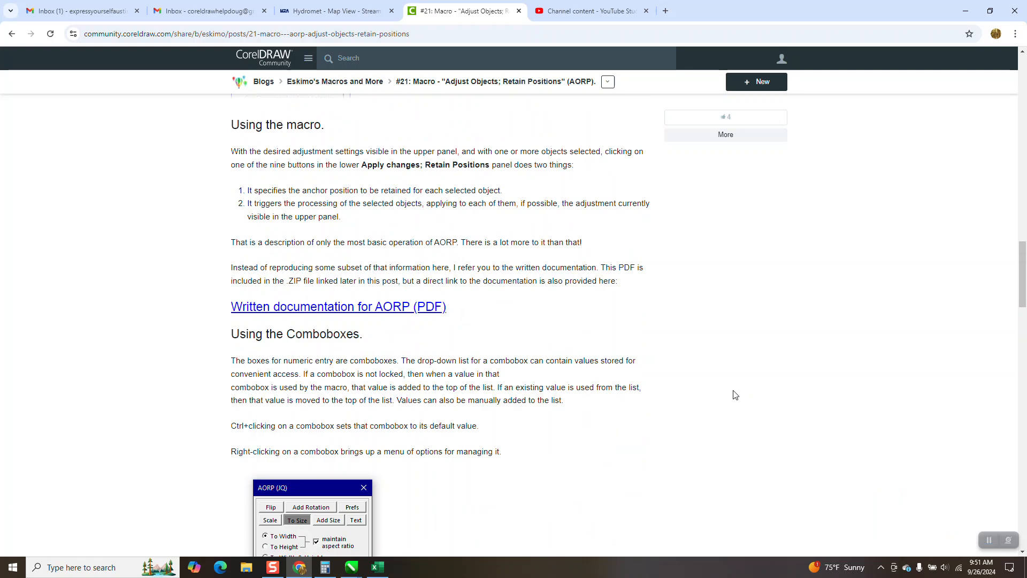
scroll(733, 395, down, 5)
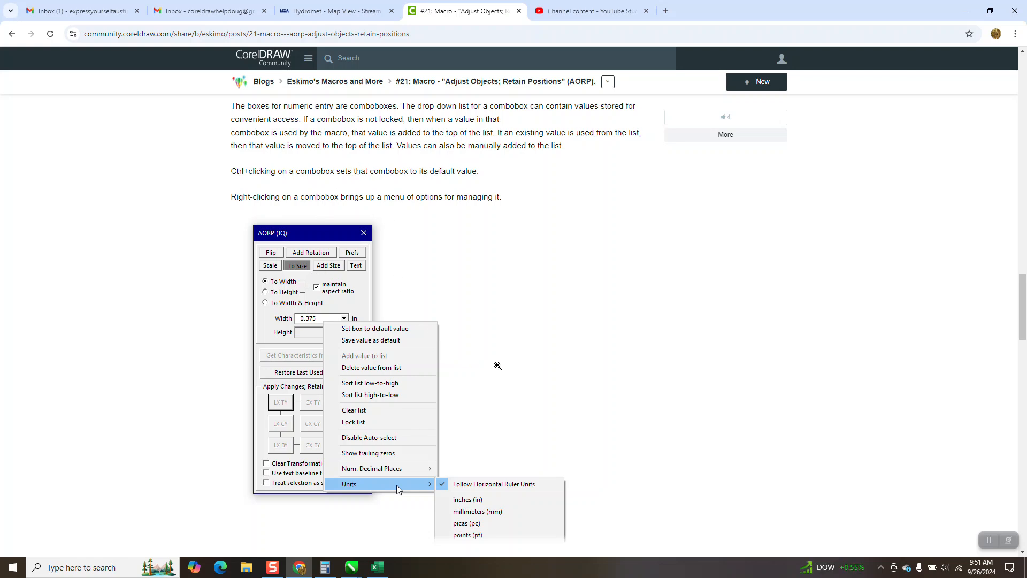
scroll(497, 365, down, 5)
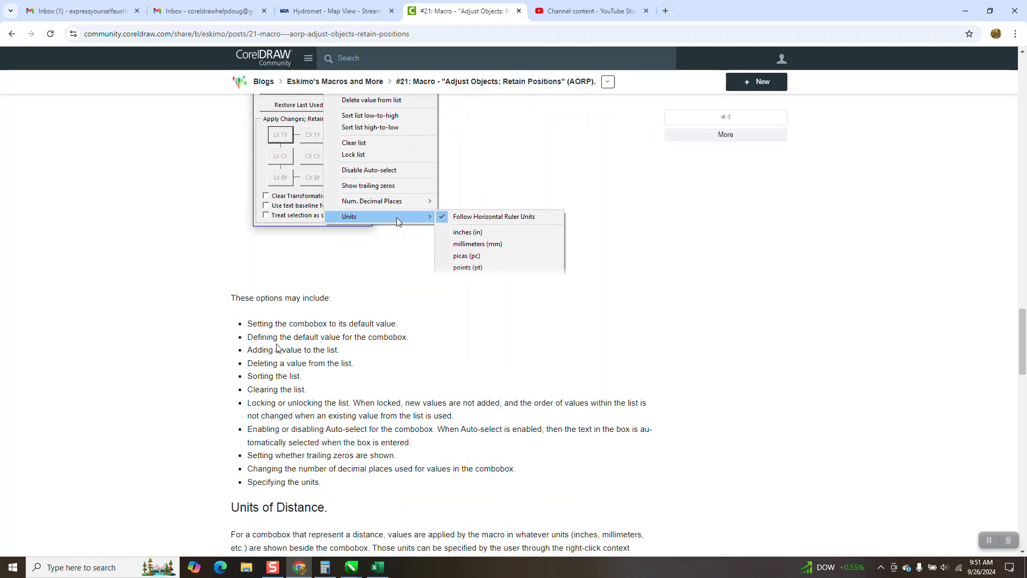
scroll(368, 339, down, 9)
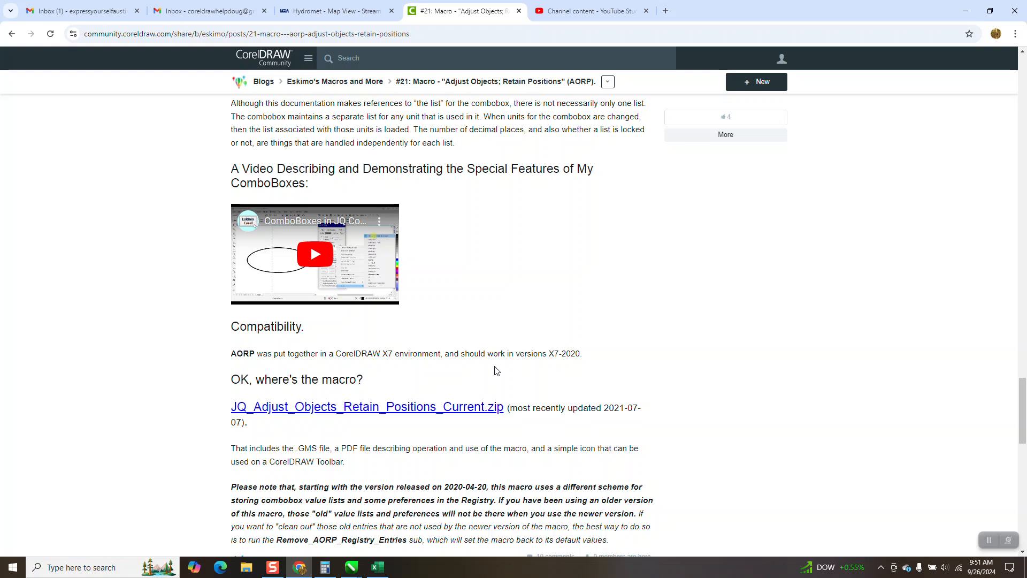
Switch back to CorelDRAW's Doug question (2).cdr drawing and examine the whole band of red circles
click(355, 567)
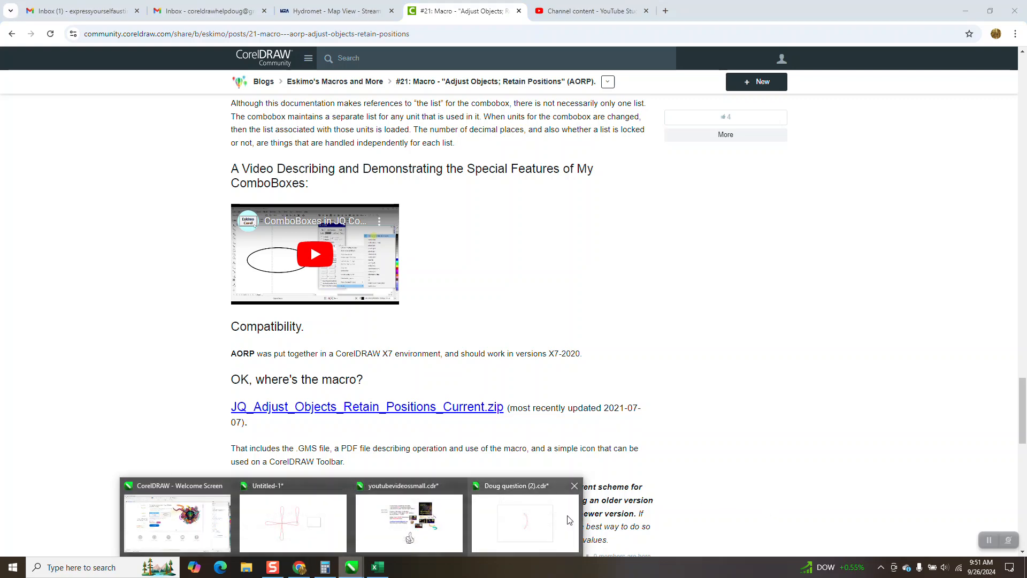
click(556, 513)
click(8, 123)
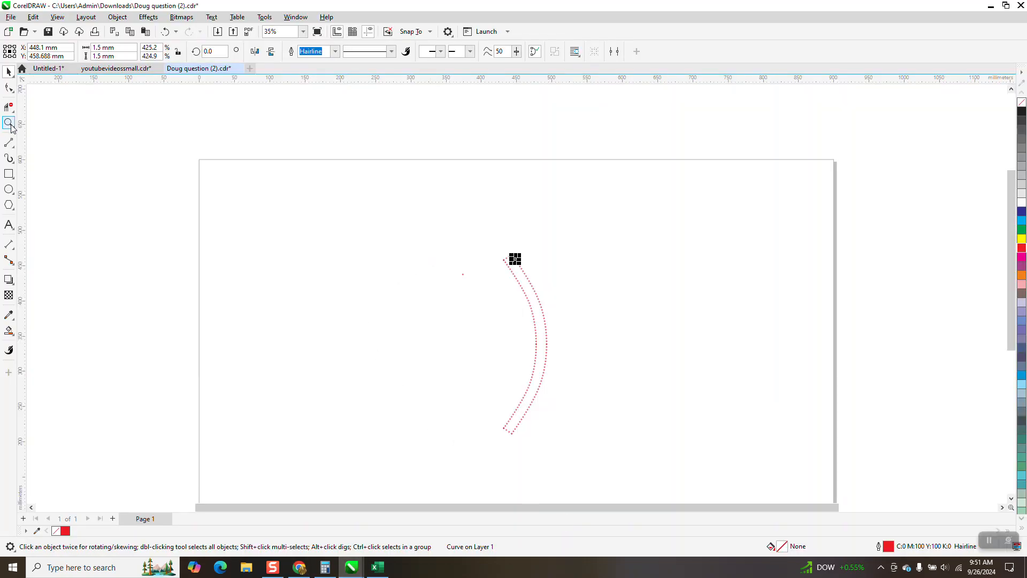
drag(463, 245, 623, 483)
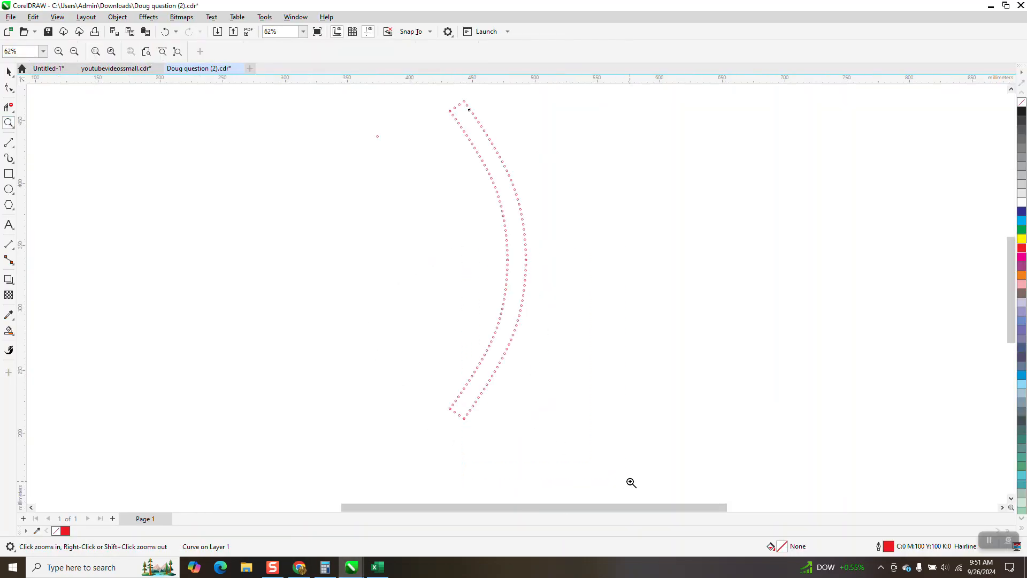